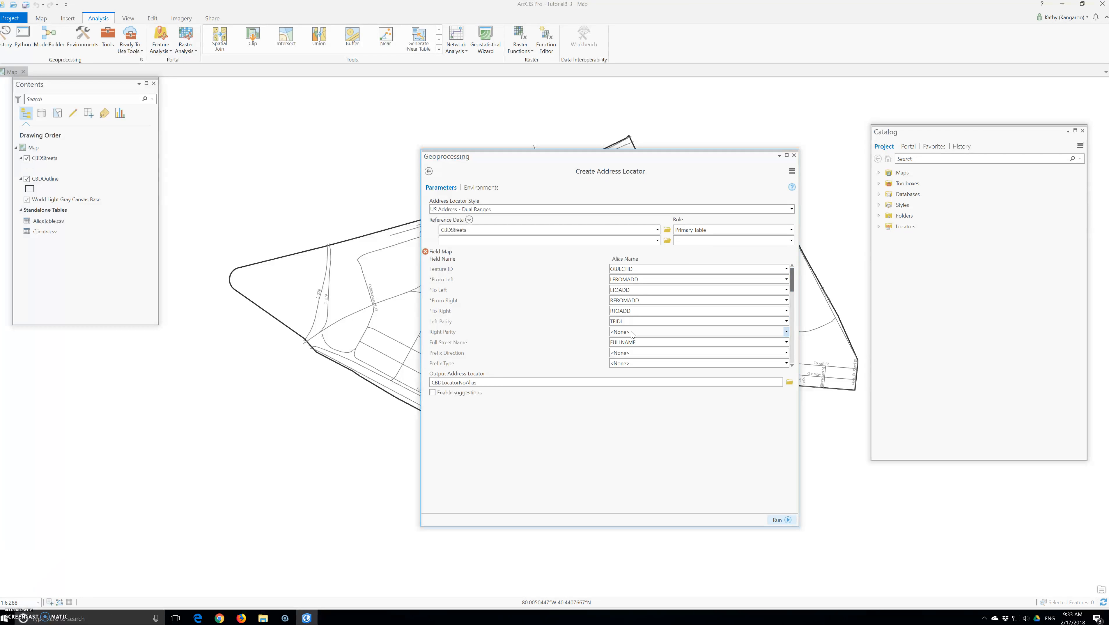
Step: Set the Left Parity and Full Street Name alias fields to <None> and create the CBDLocatorNoAlias address locator
click(630, 323)
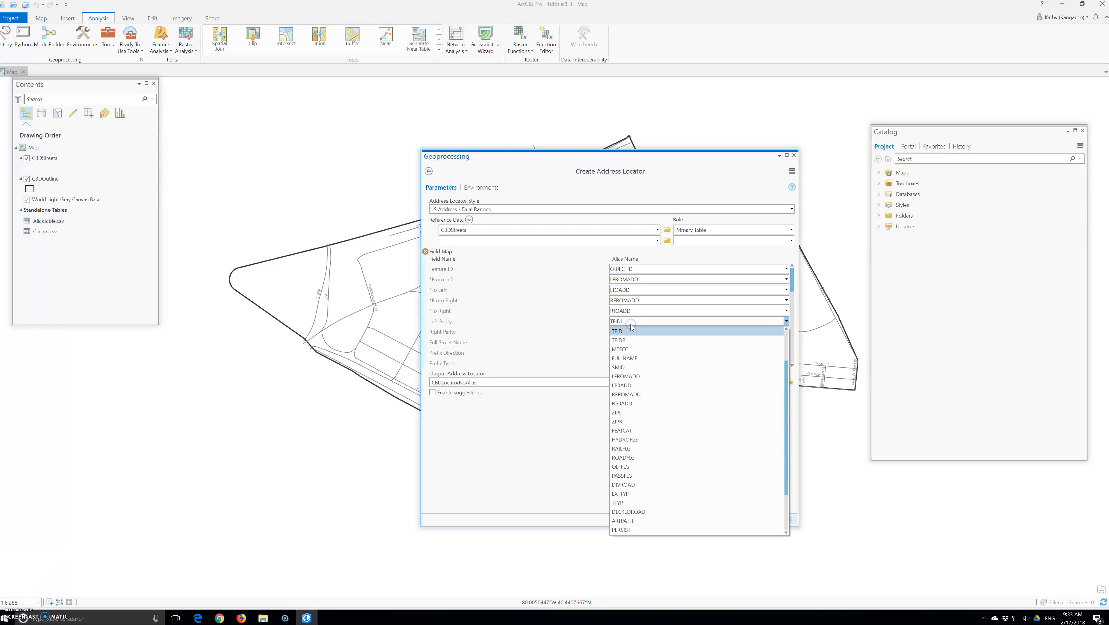
scroll(630, 332, up, 2)
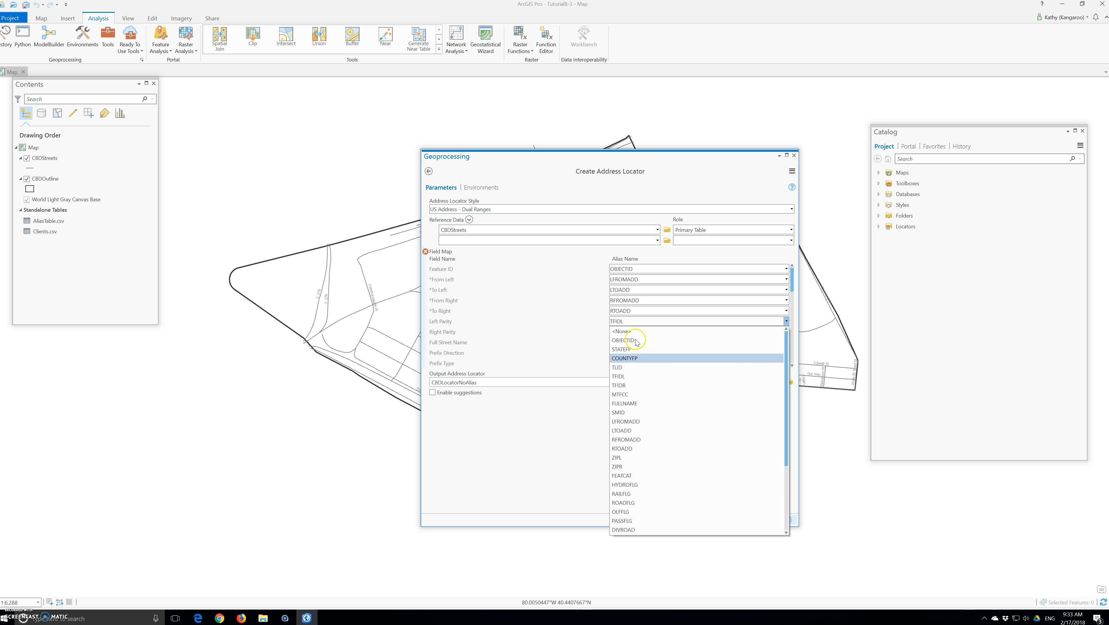
click(620, 331)
scroll(610, 316, down, 2)
click(627, 300)
scroll(627, 311, up, 3)
click(623, 312)
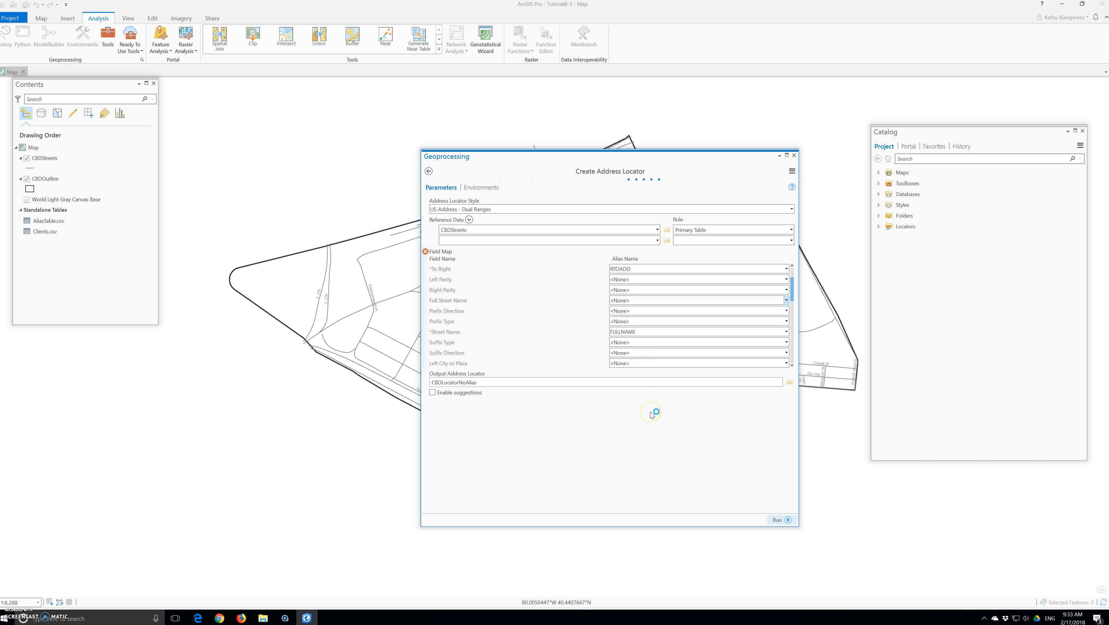
click(771, 517)
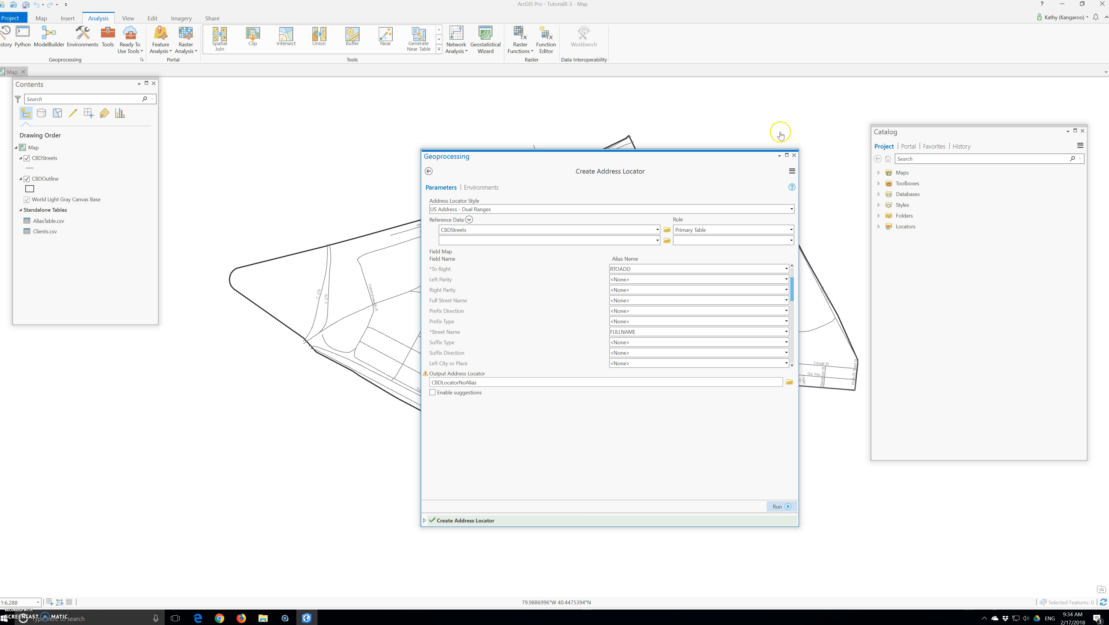
click(793, 155)
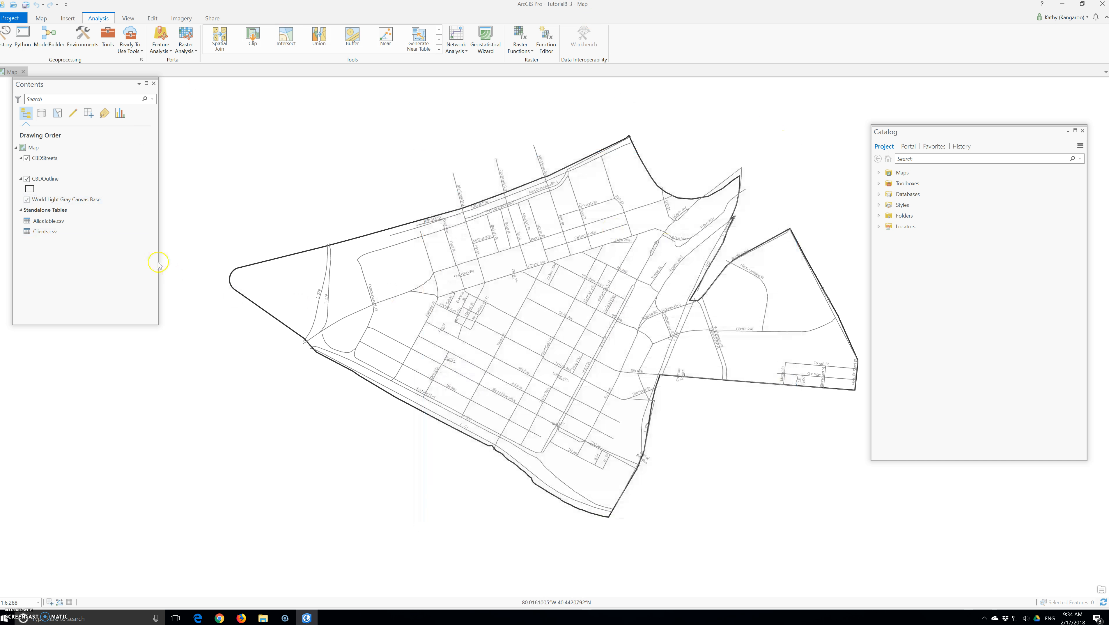
Step: Find the Geocode Addresses tool and open it for geocoding the Clients.csv table
right_click(41, 231)
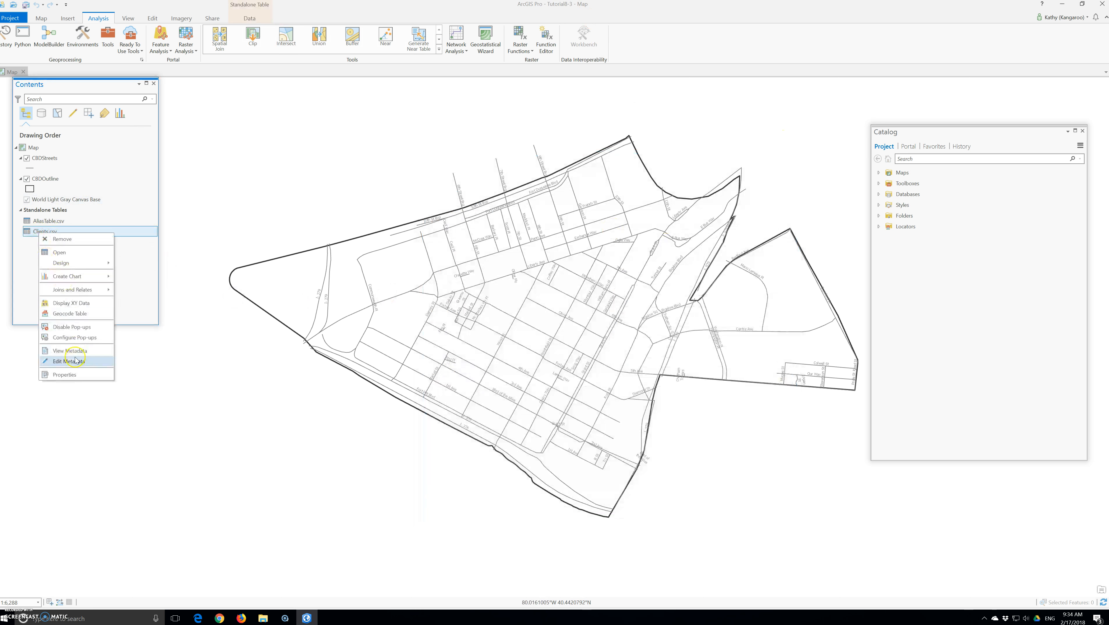
click(70, 313)
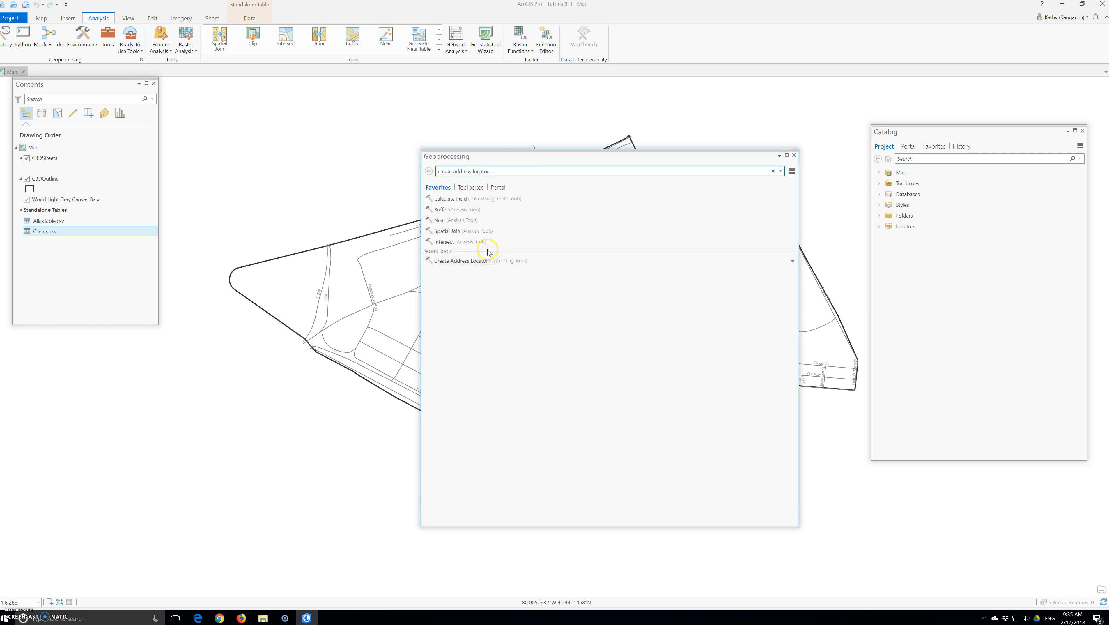
click(501, 171)
text(geocode address)
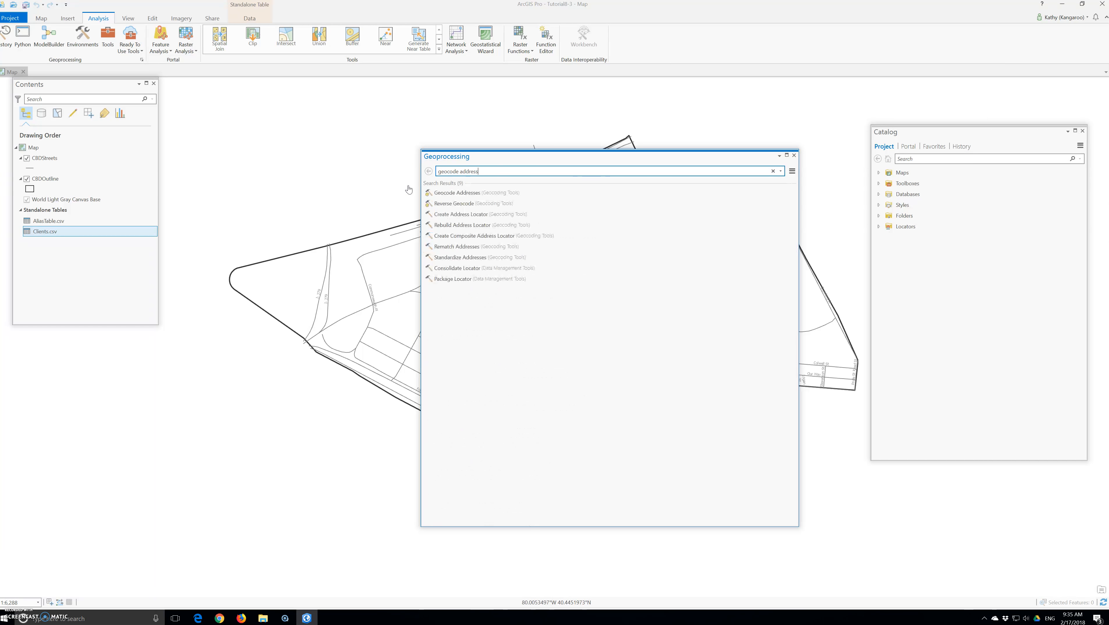
click(446, 193)
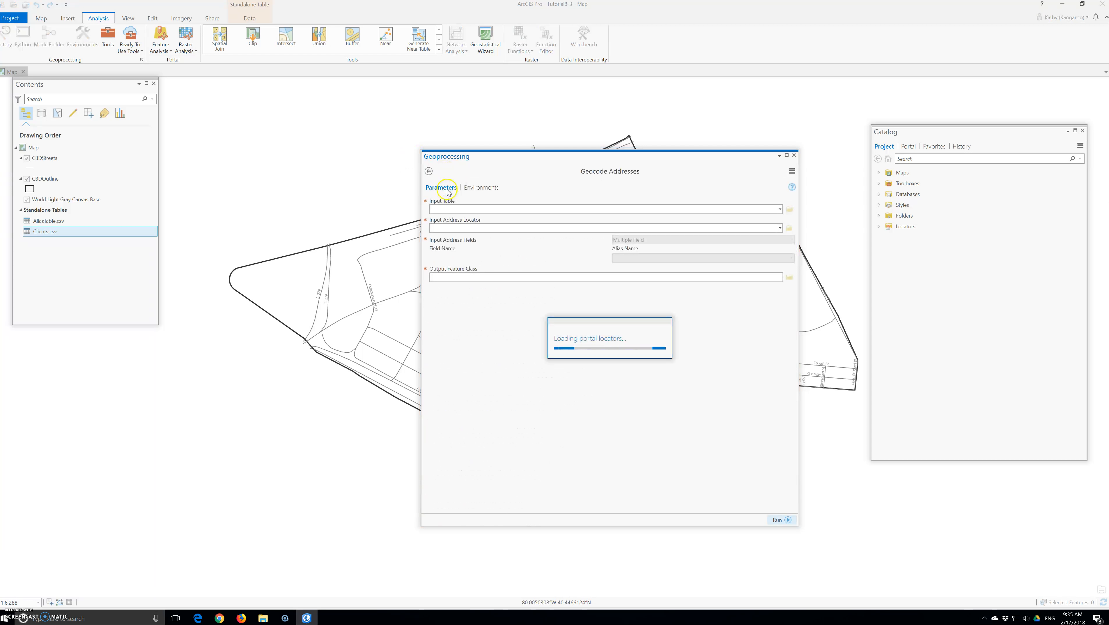
Step: Set Clients.csv as the input table and CBDLocatorNoAlias as the input address locator
click(779, 209)
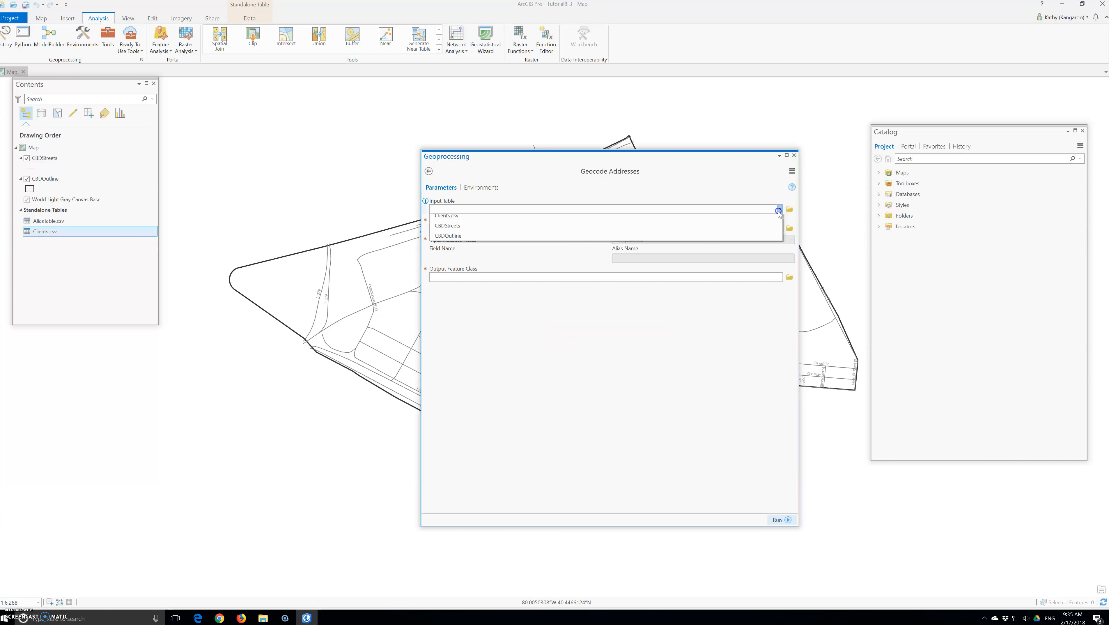
click(520, 230)
click(473, 228)
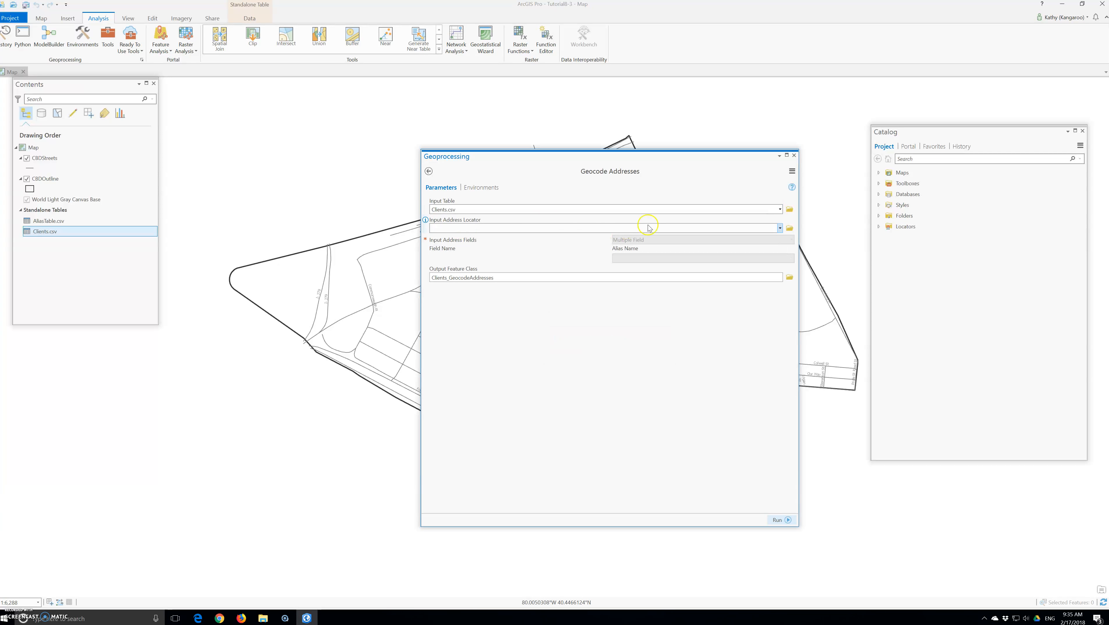
click(780, 228)
click(468, 239)
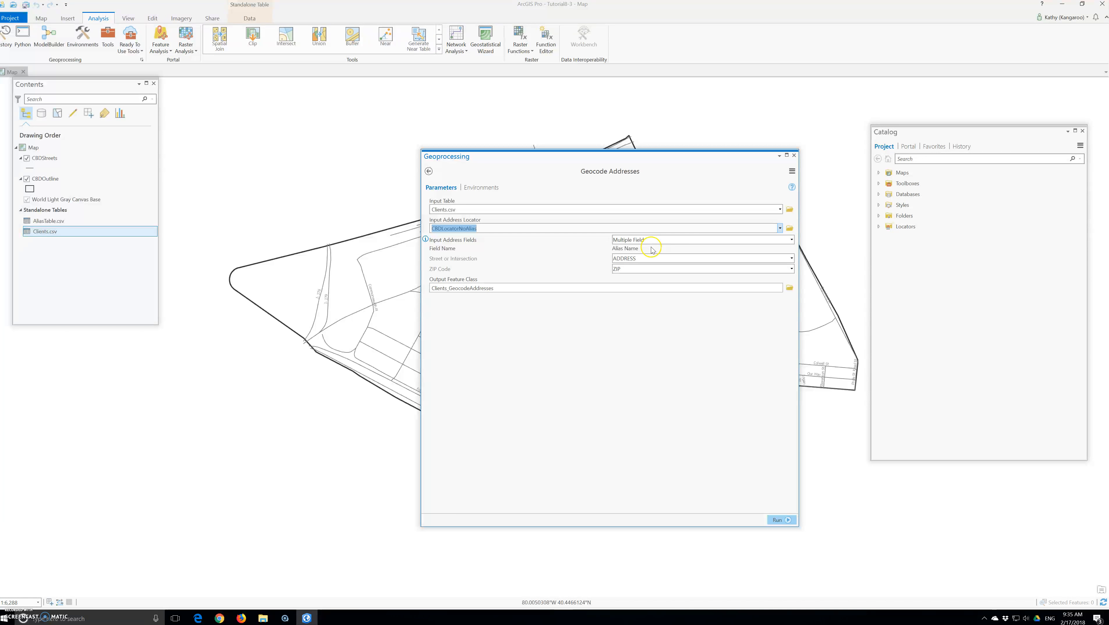
Step: Name the output feature class ClientsNoAliases and run the geocoding
drag(574, 288, 534, 288)
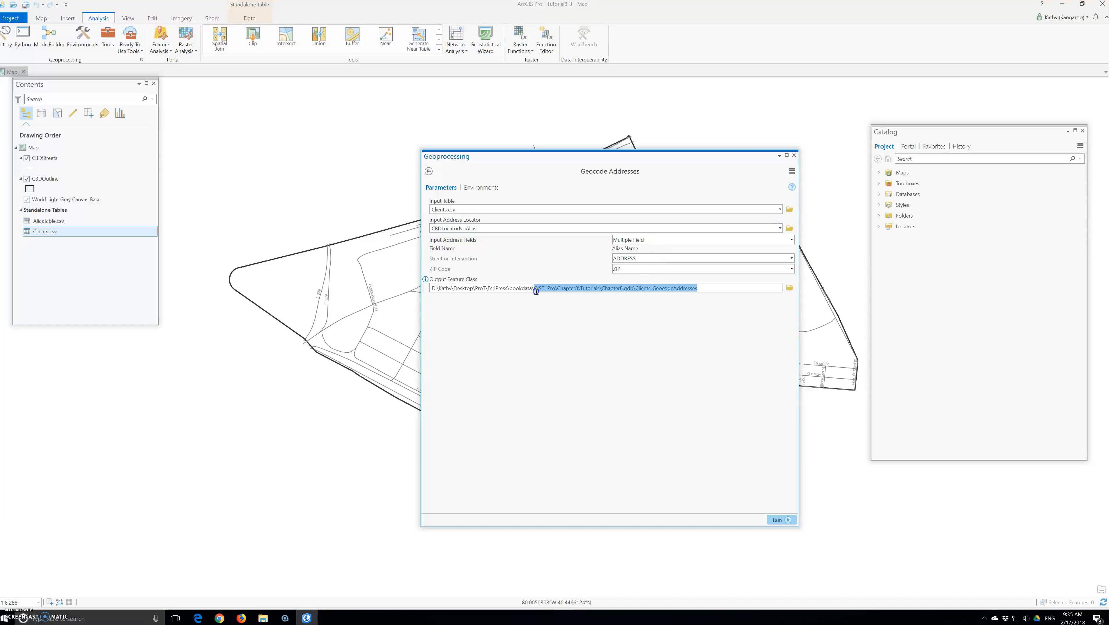
click(716, 296)
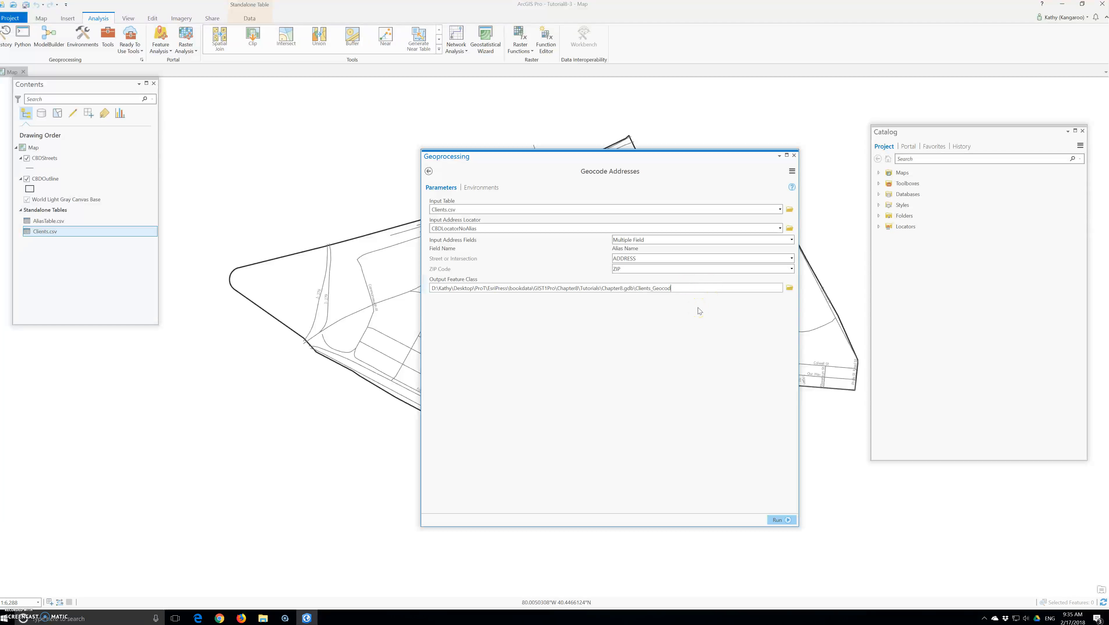
key(BackSpace)
key(BackSpace)
key(BackSpace)
key(BackSpace)
key(BackSpace)
key(BackSpace)
key(BackSpace)
text(No)
click(783, 519)
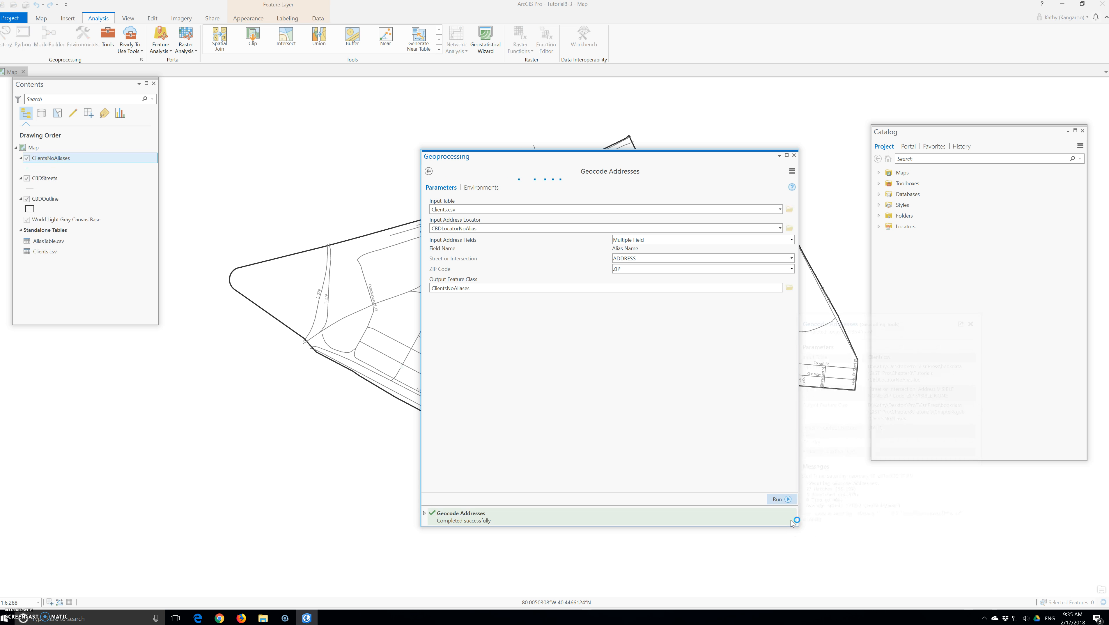
click(790, 523)
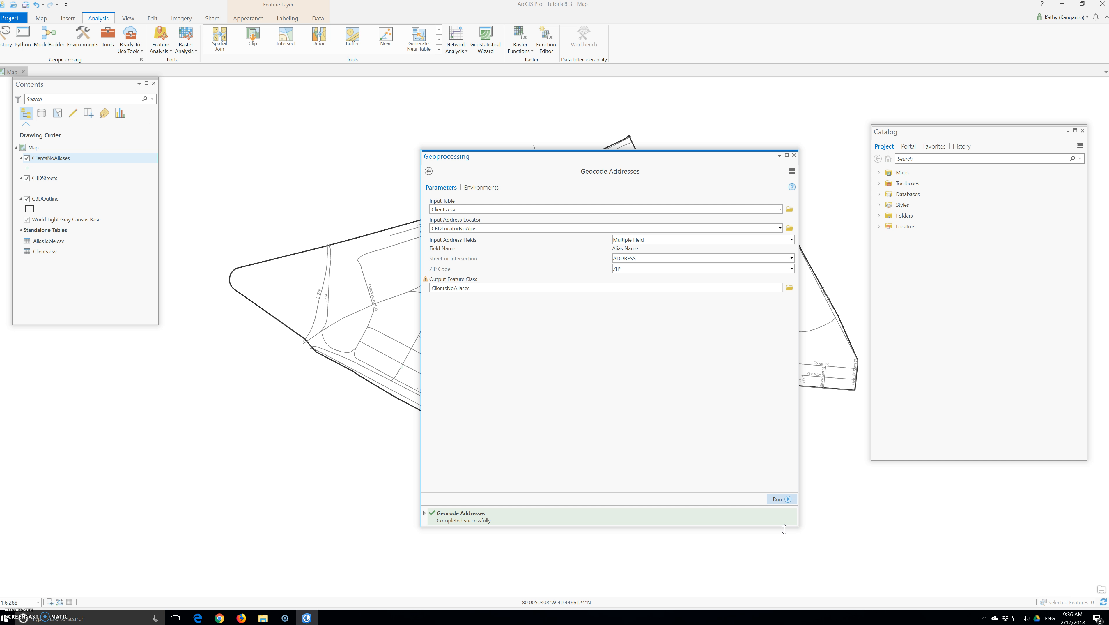
click(779, 539)
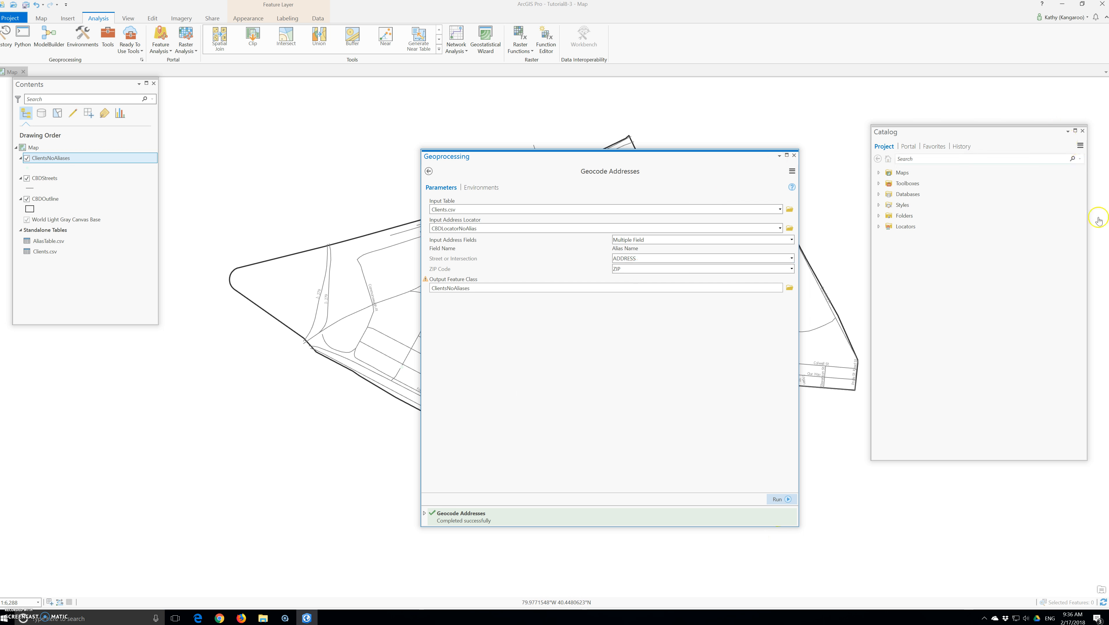
Step: Close the geoprocessing tool and open the locator properties of CBDLocatorNoAlias from the project's locators
click(889, 228)
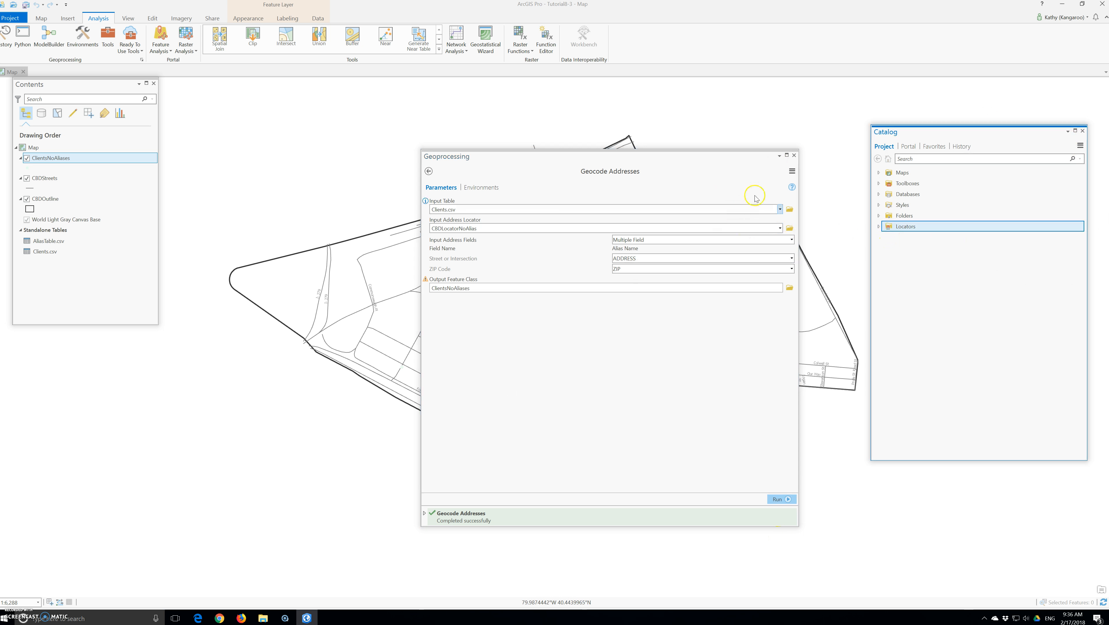
click(794, 156)
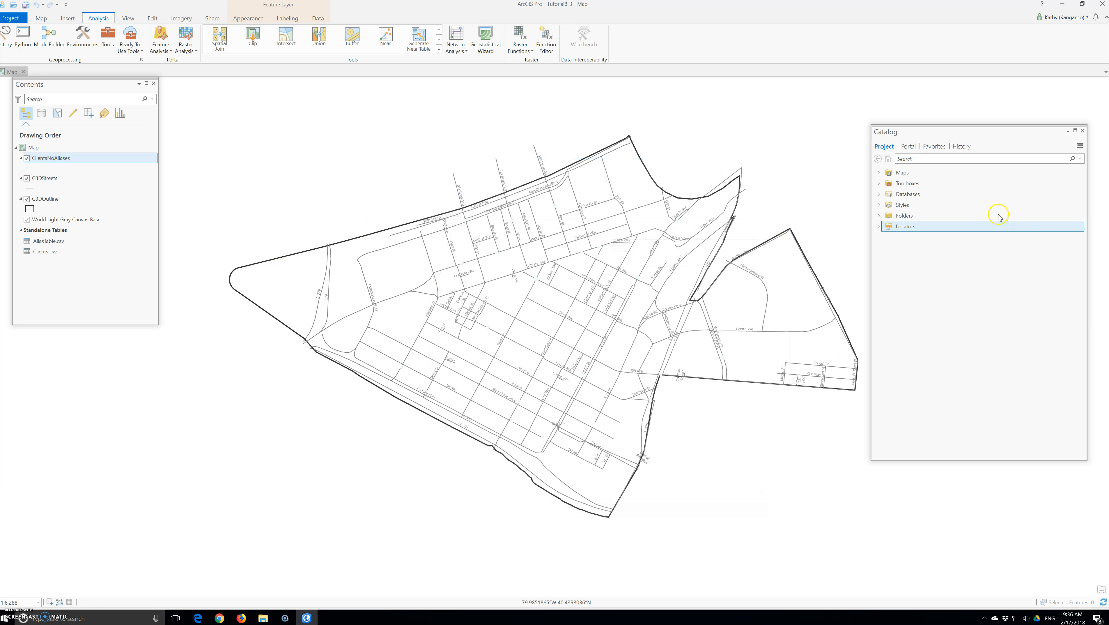
click(878, 226)
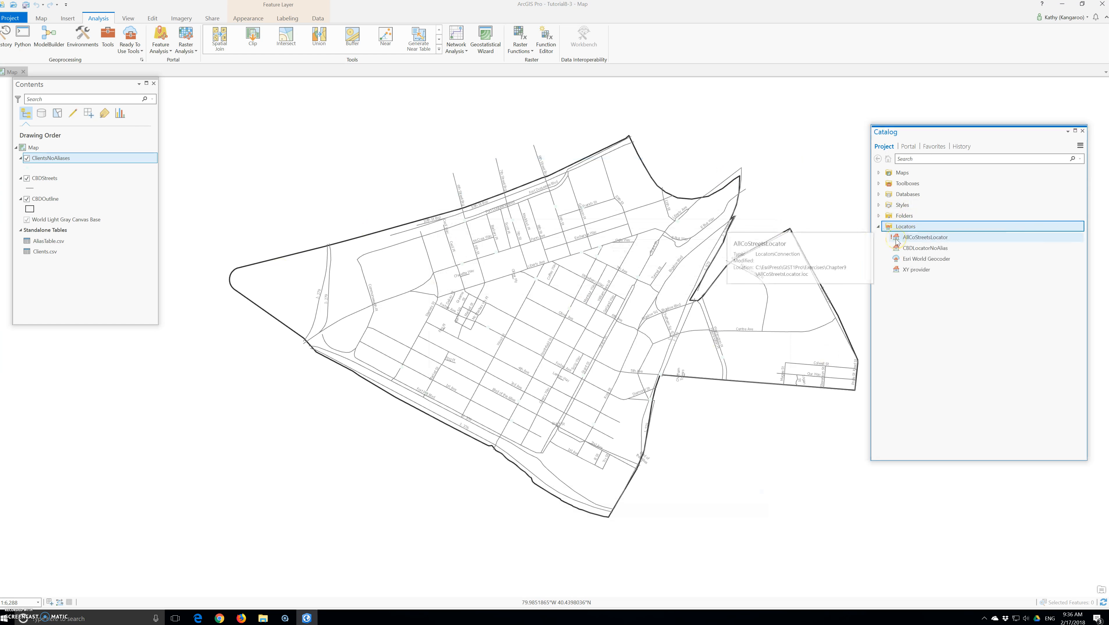
click(911, 249)
right_click(911, 250)
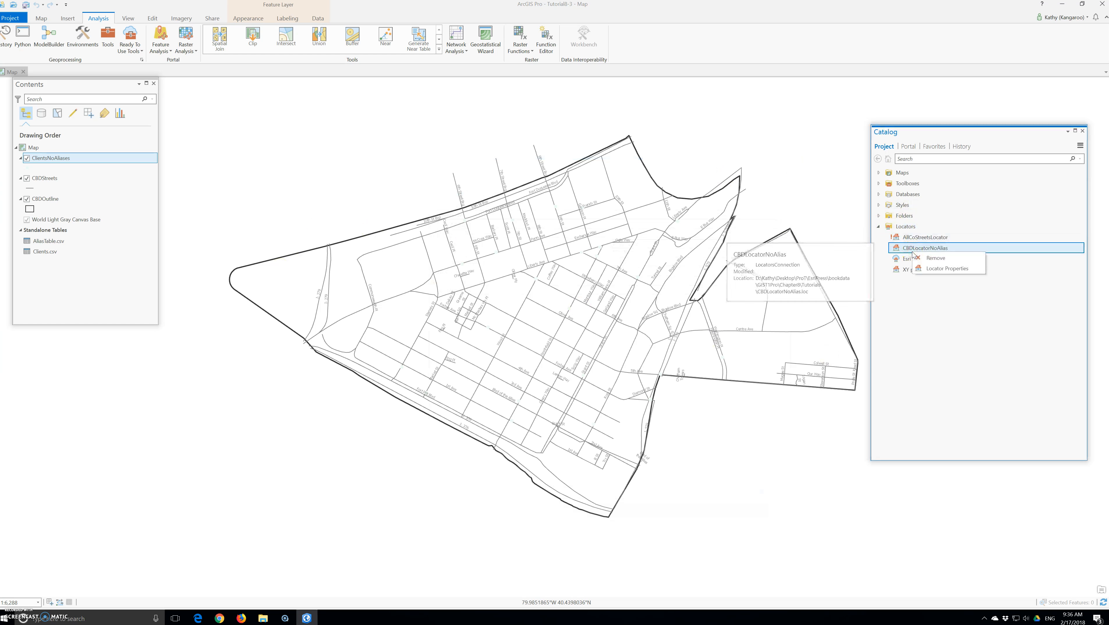
click(899, 239)
click(906, 248)
right_click(906, 248)
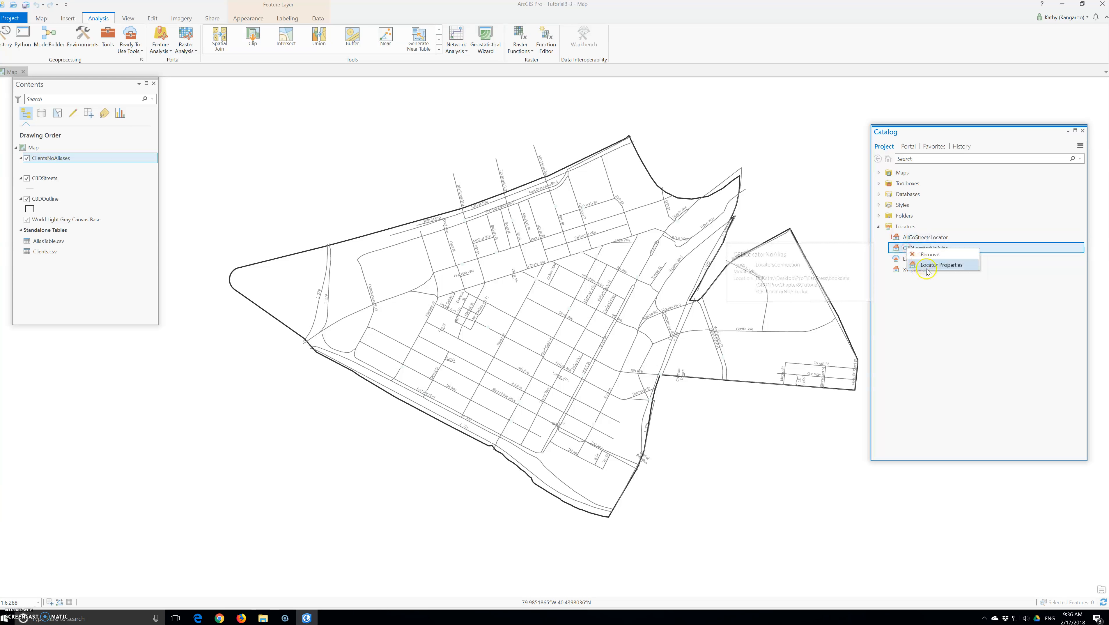
click(936, 264)
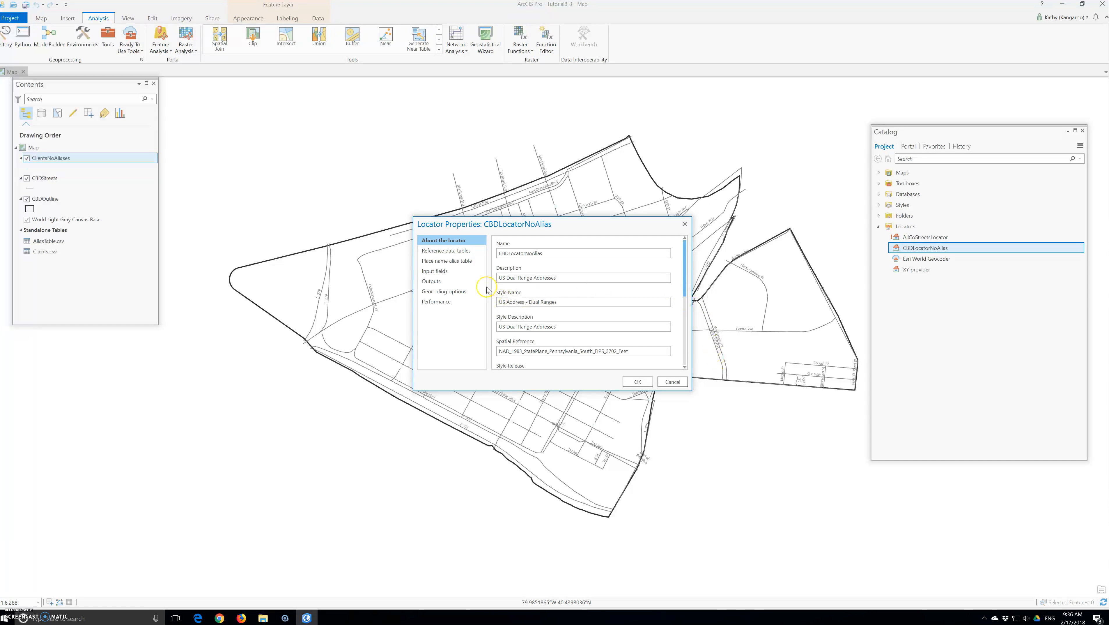
Step: Go to the locator's place name alias table settings and start browsing for an alias table
click(444, 272)
click(450, 261)
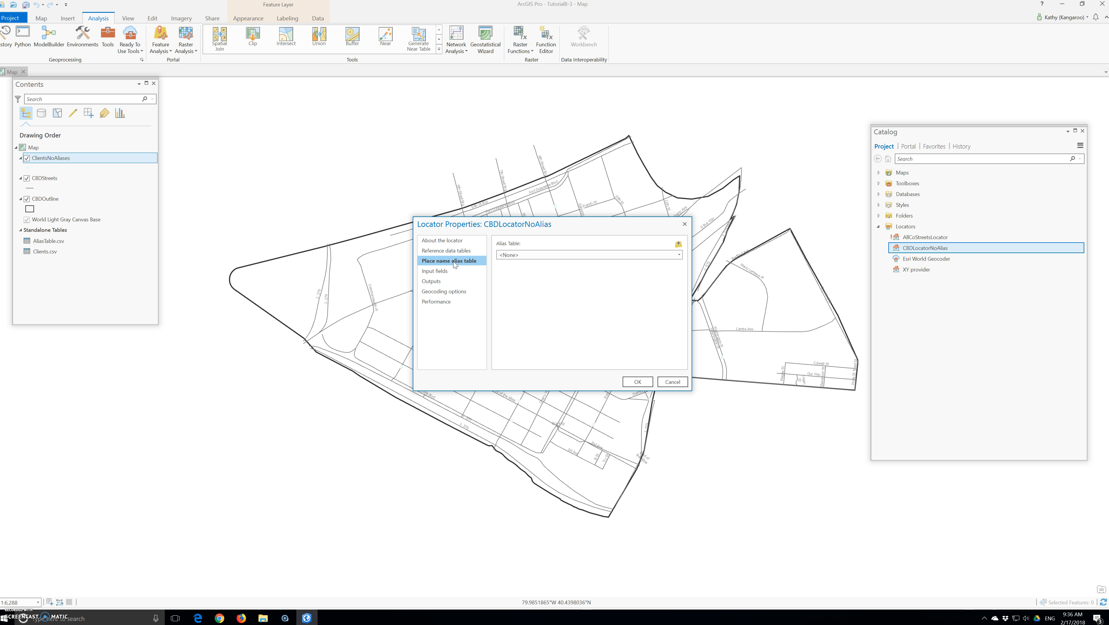
click(544, 254)
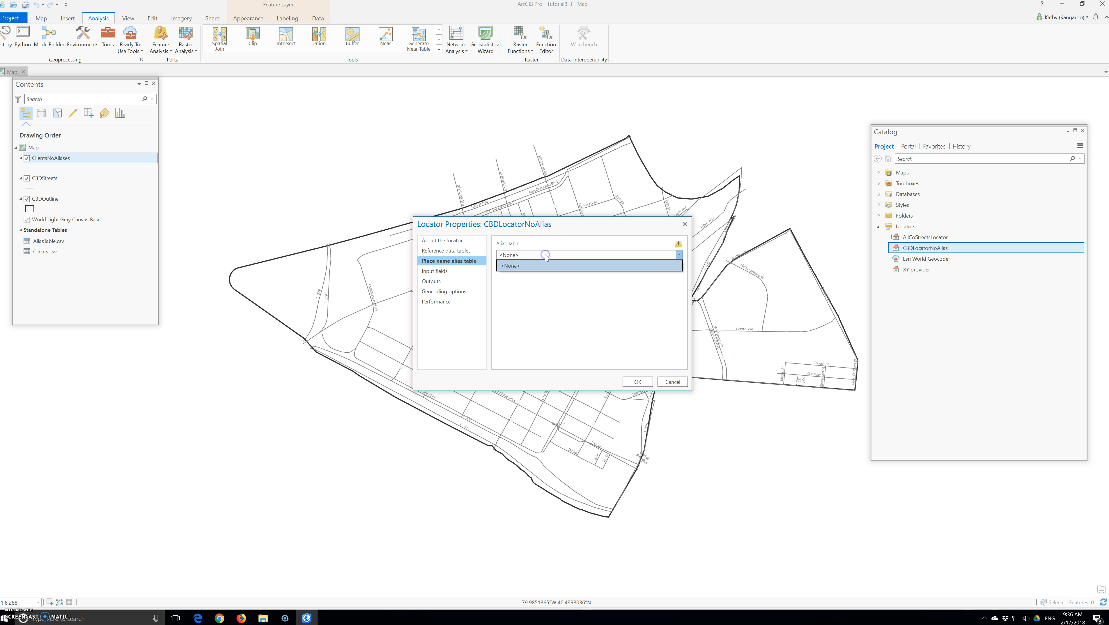
click(679, 255)
click(679, 254)
click(679, 255)
click(678, 244)
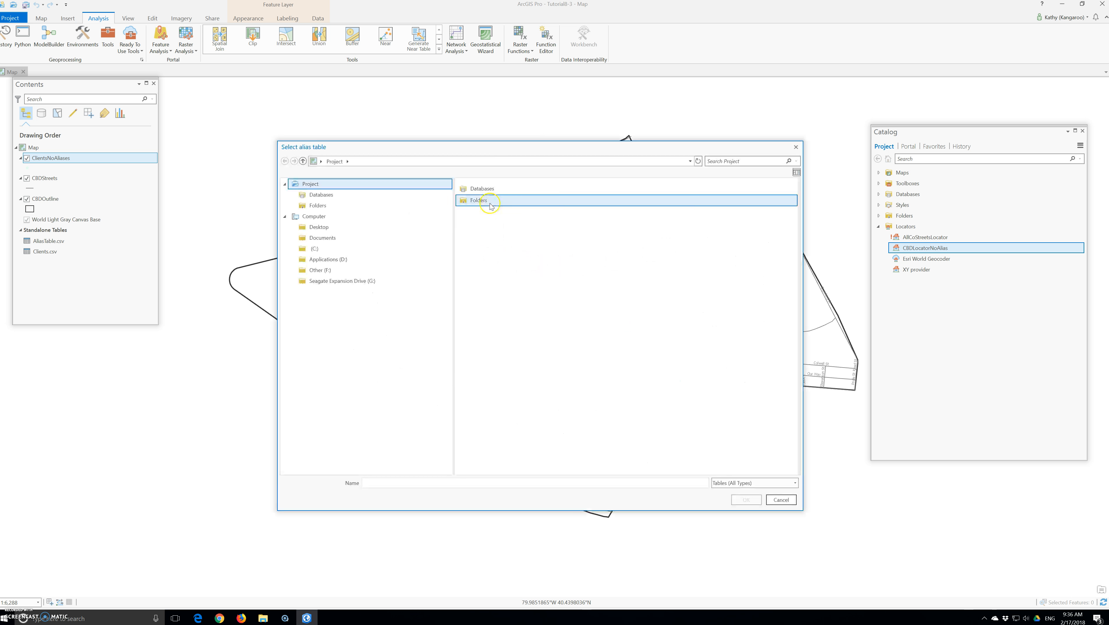
click(484, 207)
double_click(484, 207)
click(484, 201)
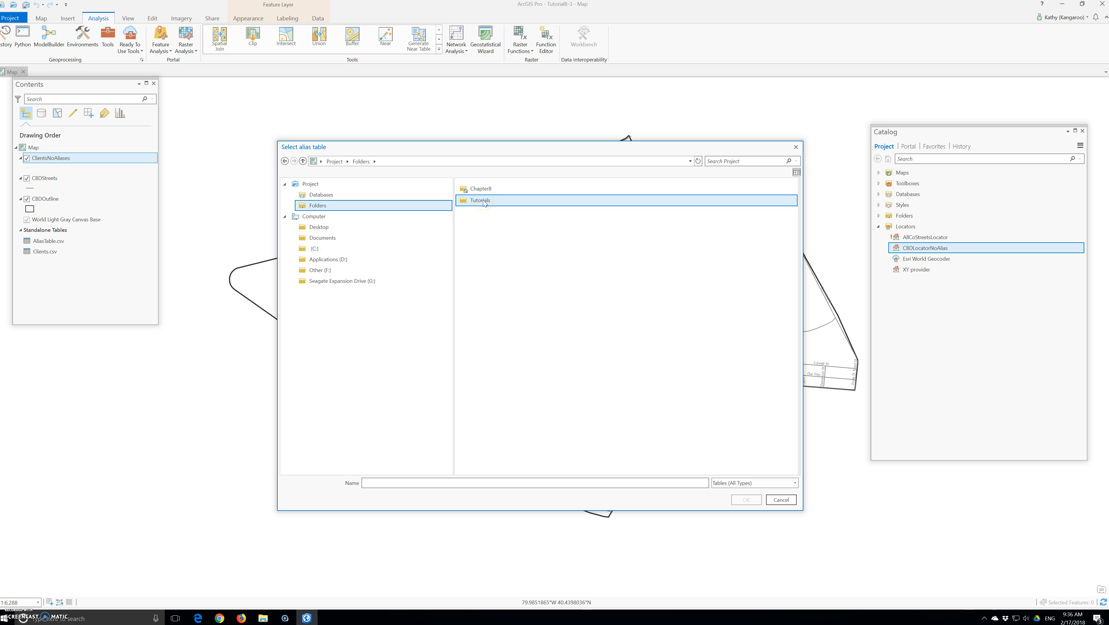
click(483, 194)
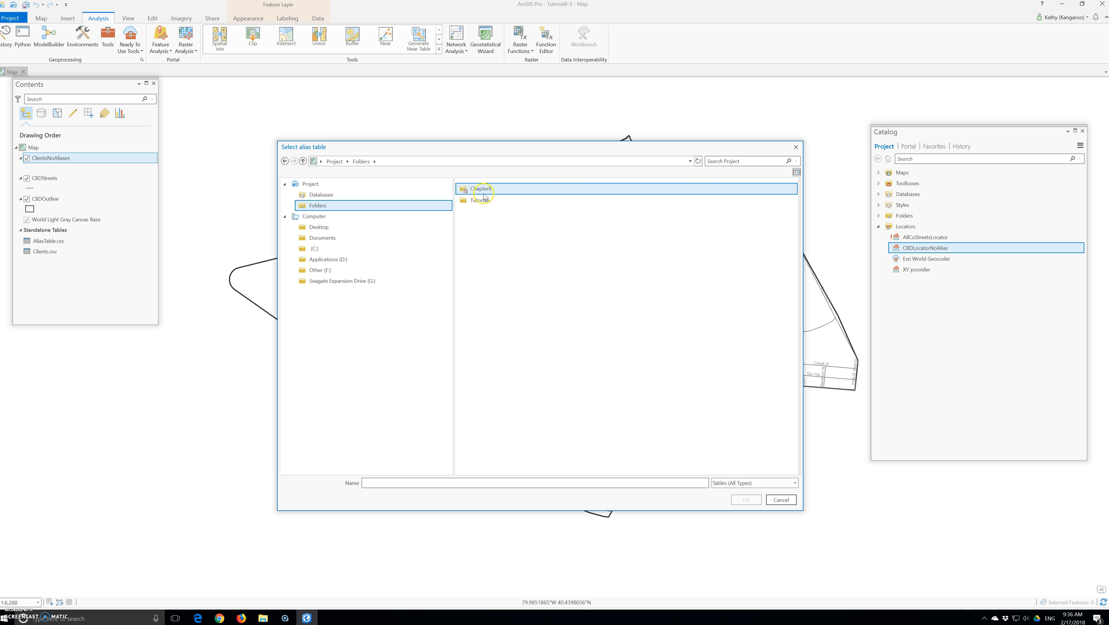
double_click(481, 200)
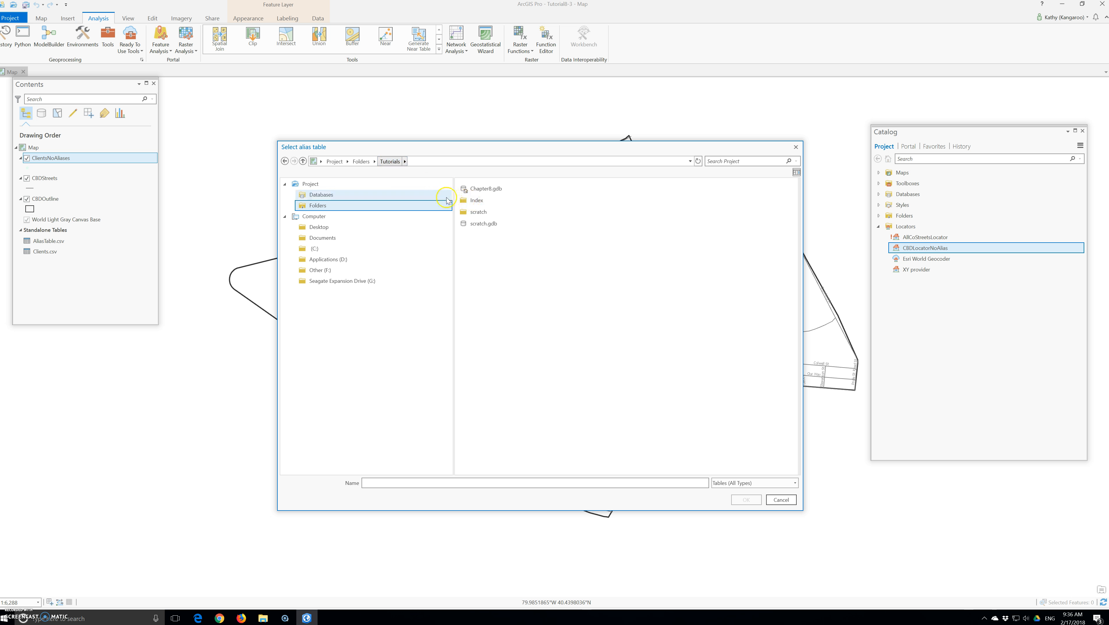
click(370, 162)
double_click(476, 192)
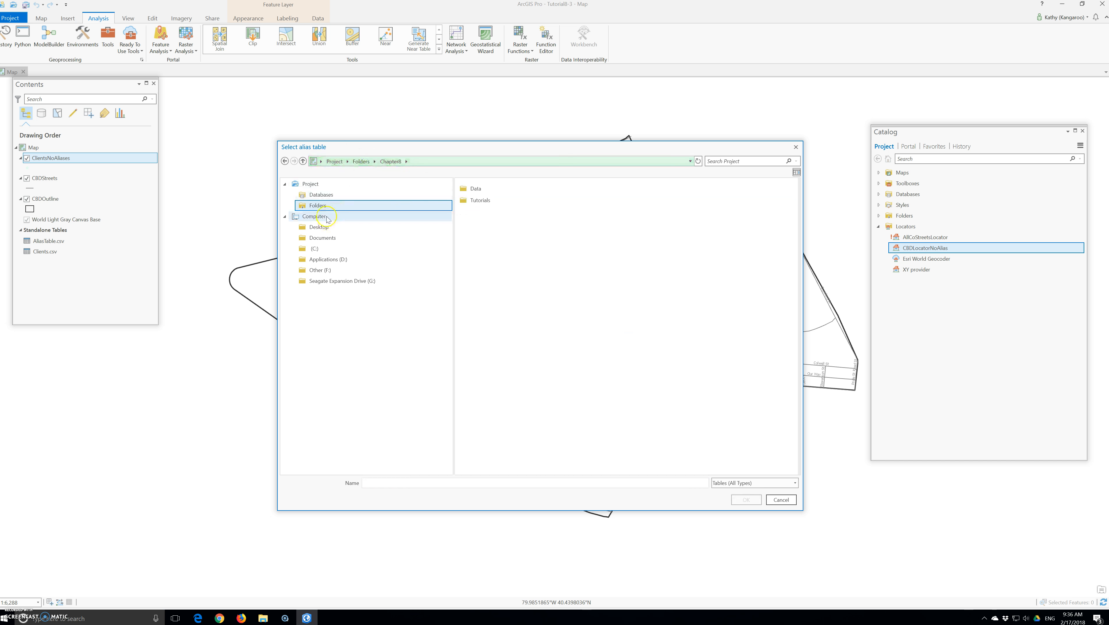
click(310, 196)
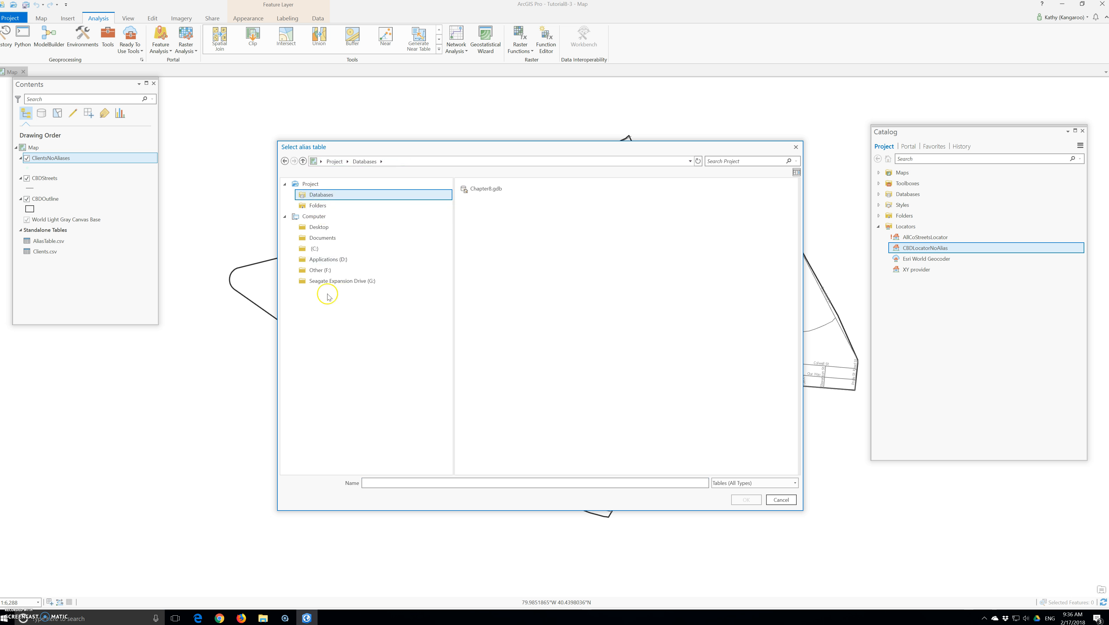
Step: Choose AliasTable.csv from the Data folder of GIST1Pro's Chapter8 folder as the locator's alias table
click(319, 227)
double_click(476, 200)
double_click(477, 188)
double_click(475, 188)
double_click(477, 200)
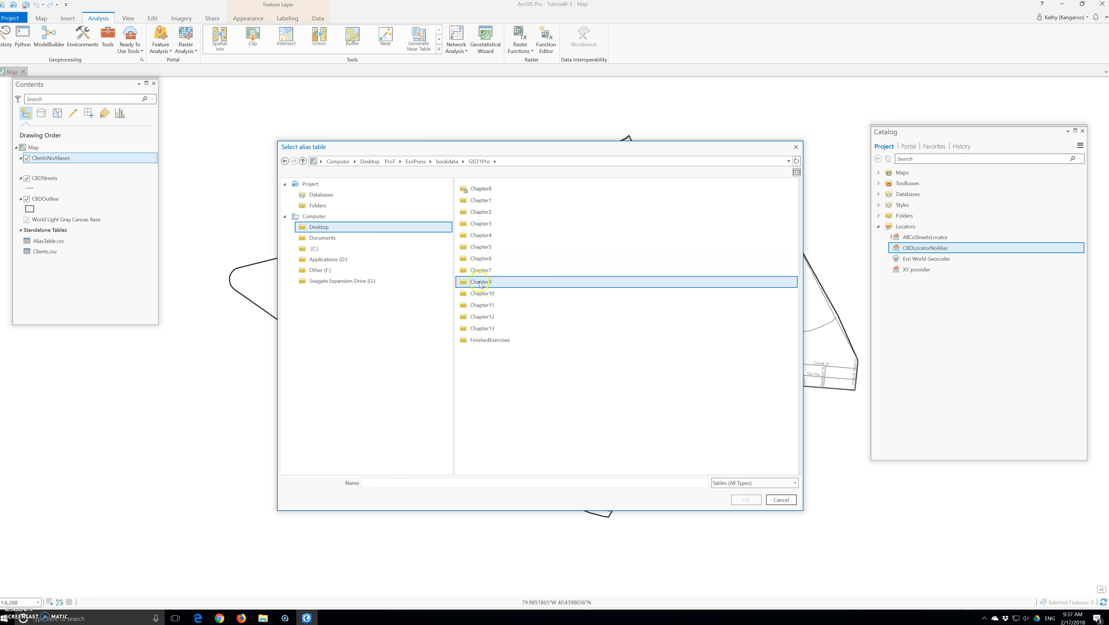
click(487, 192)
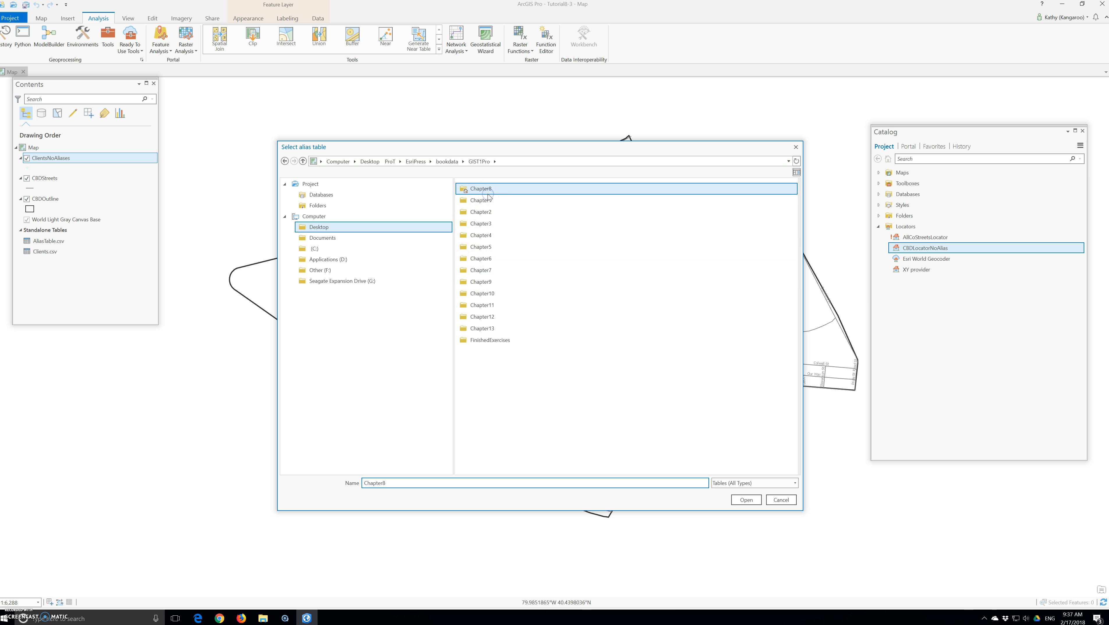
double_click(481, 189)
double_click(481, 191)
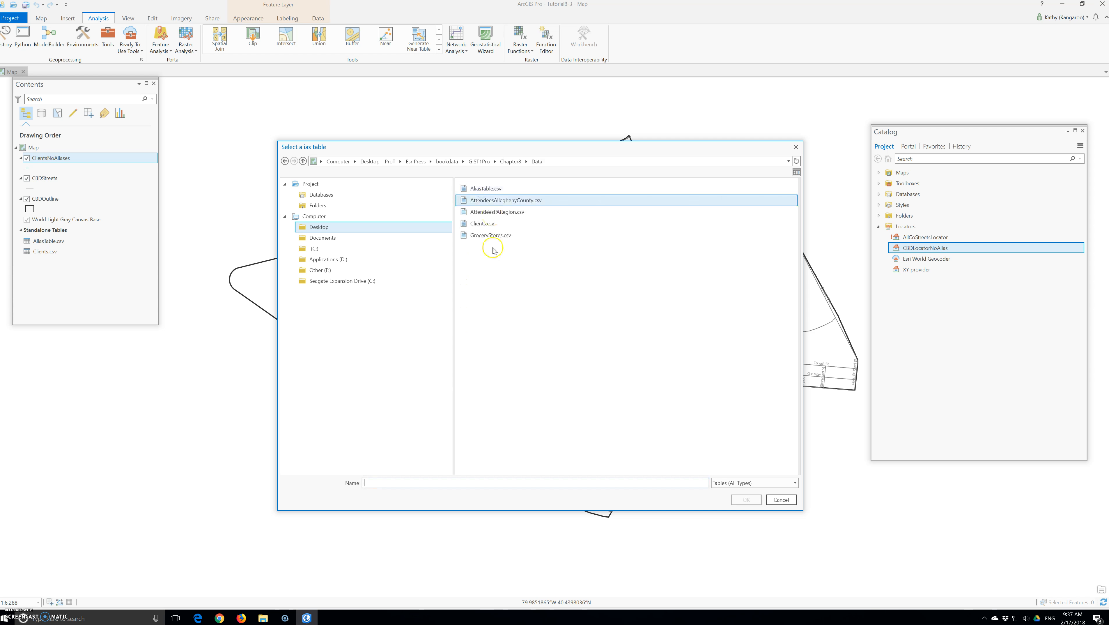
click(483, 189)
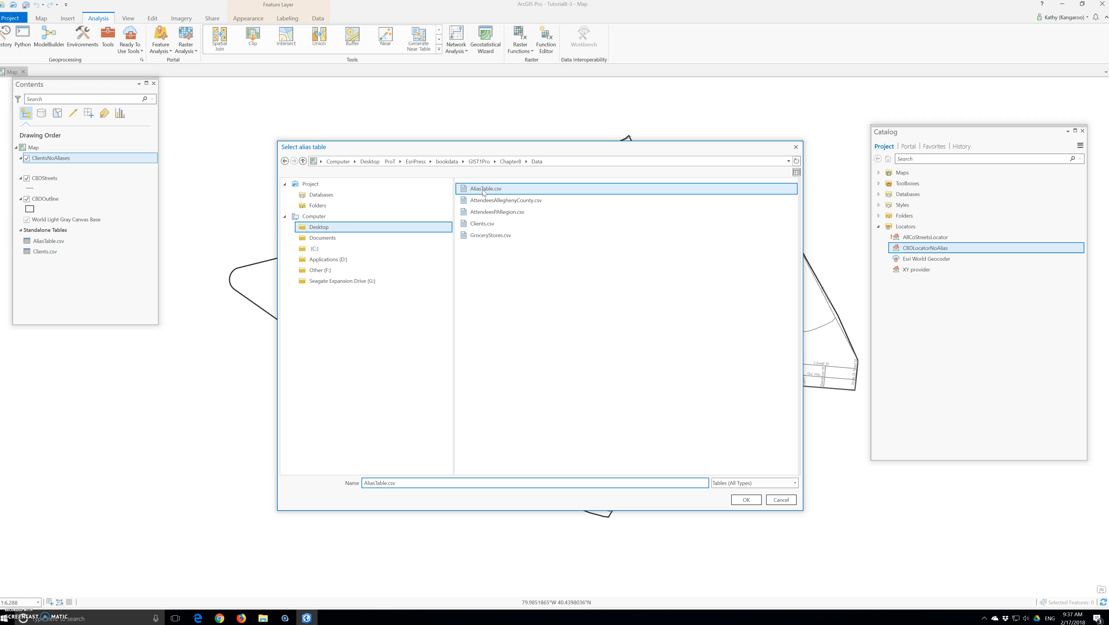
click(739, 499)
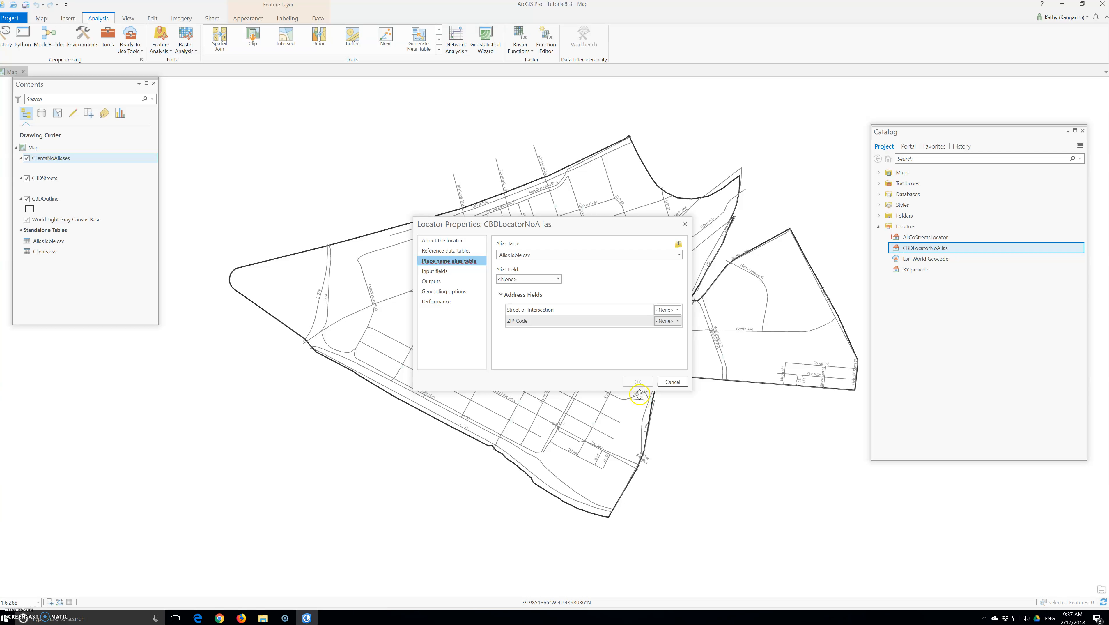
Step: Set the alias field to Name, map Street or Intersection to Address and ZIP Code to ZIPCode, and apply the locator properties
click(539, 285)
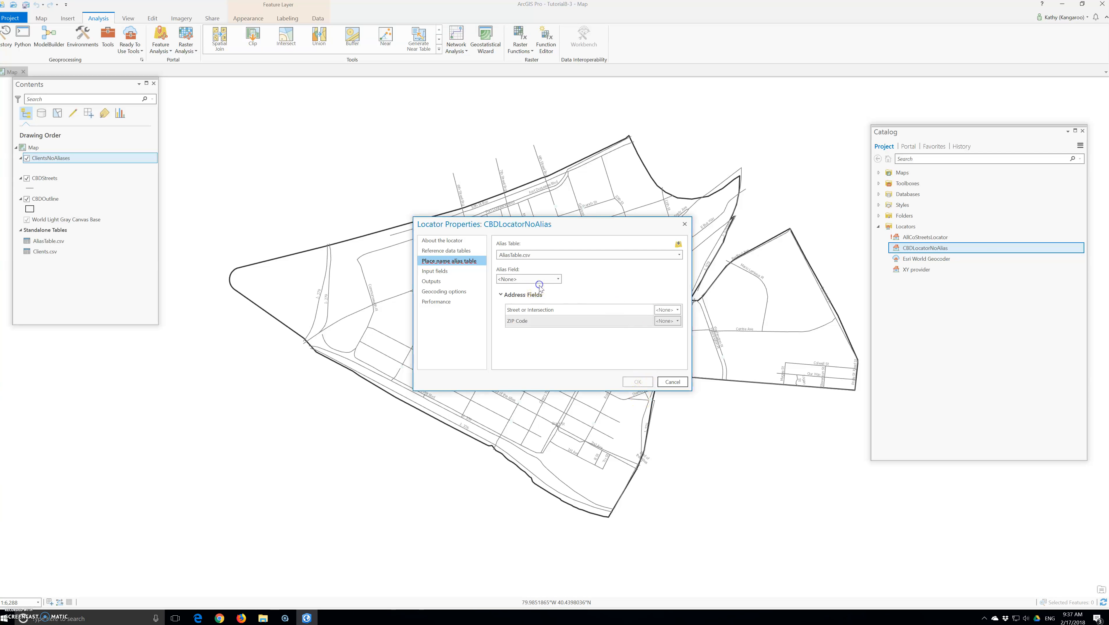
click(525, 300)
click(523, 320)
click(678, 309)
click(666, 336)
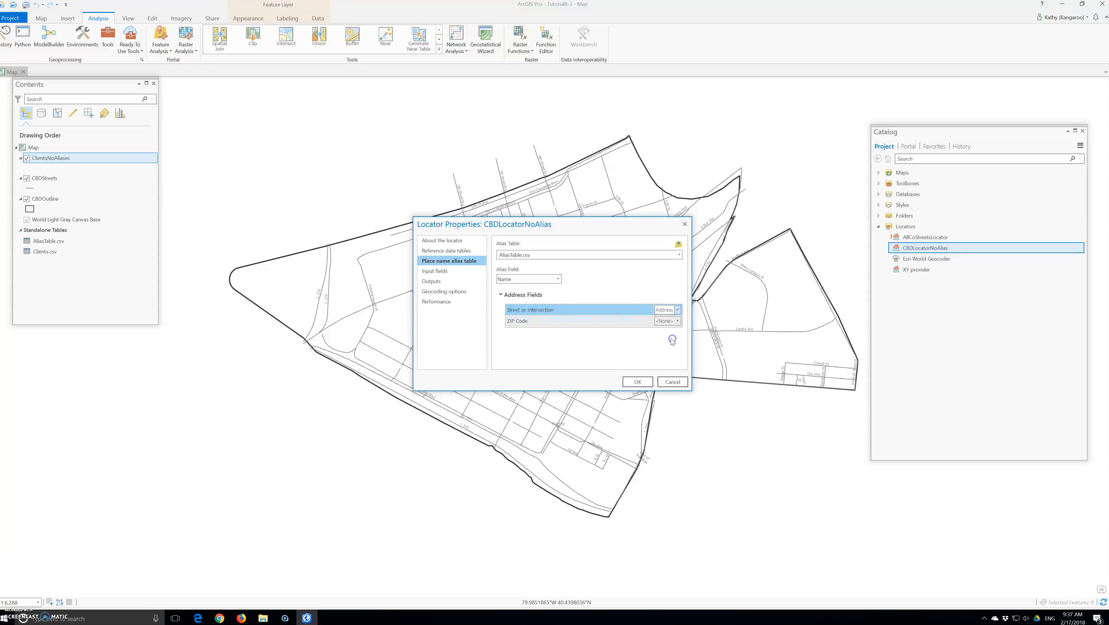
click(677, 321)
click(666, 356)
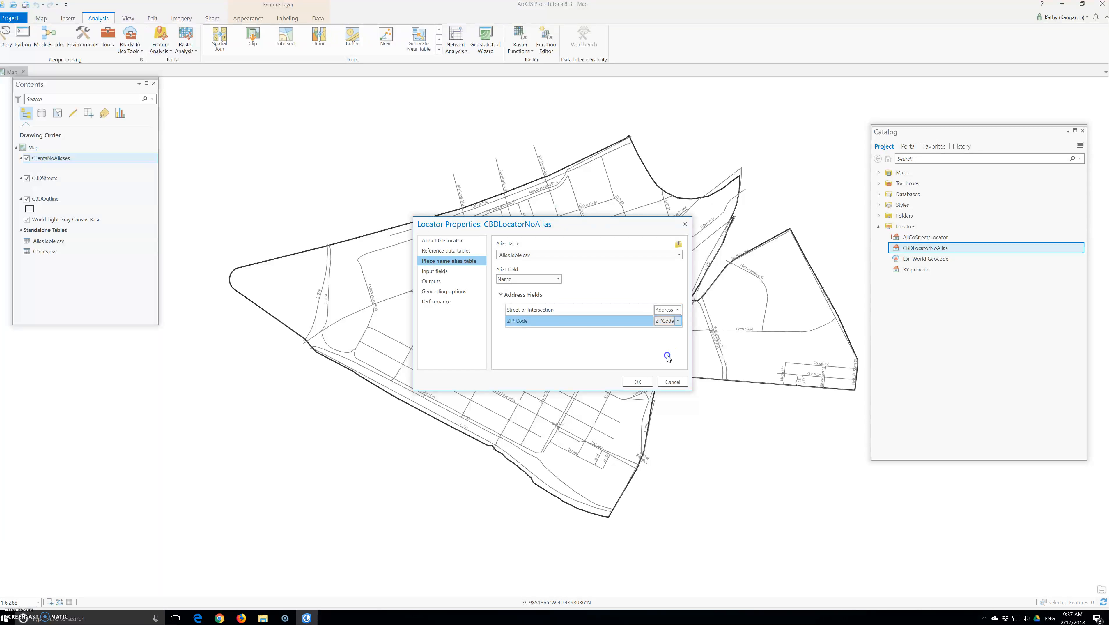
click(637, 381)
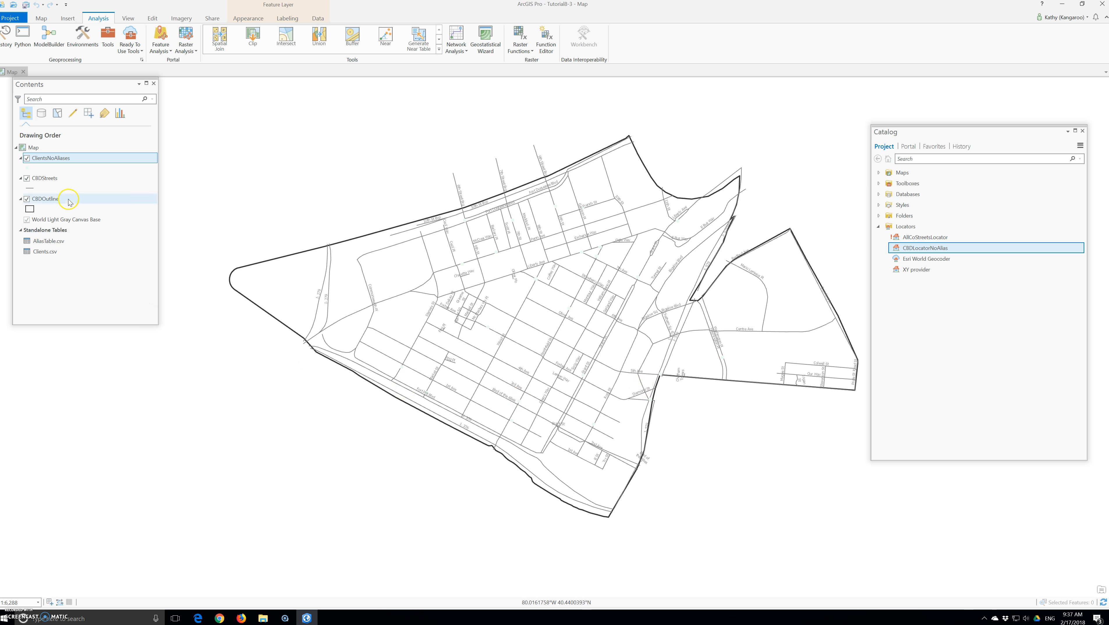
Step: Open the Geocode Addresses tool with Clients.csv as the input table and CBDLocatorNoAlias as the input address locator
click(63, 341)
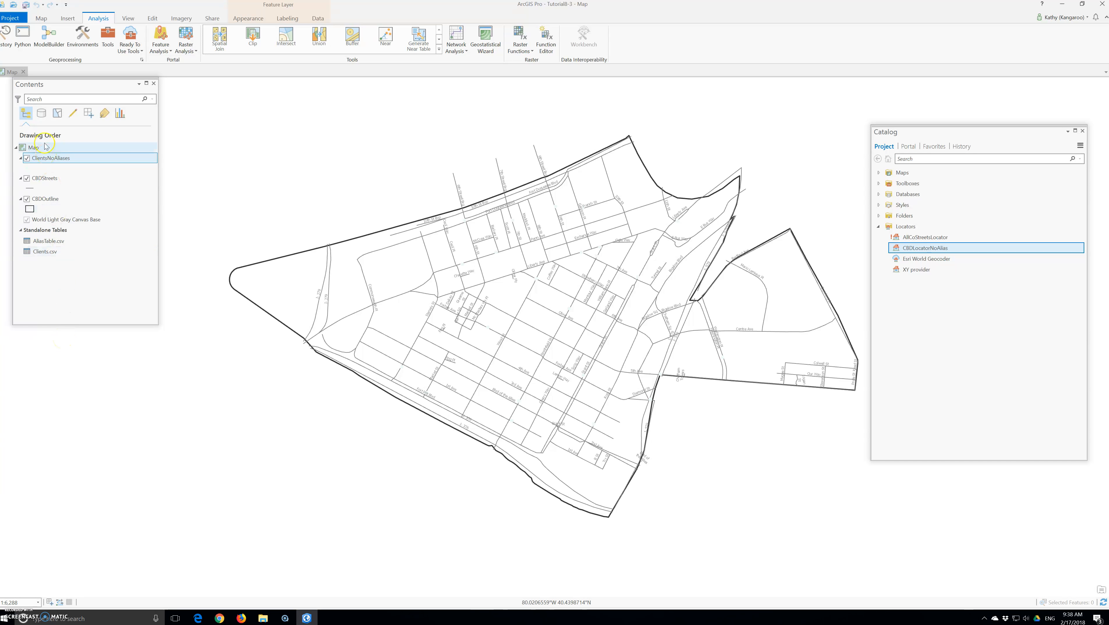
click(132, 20)
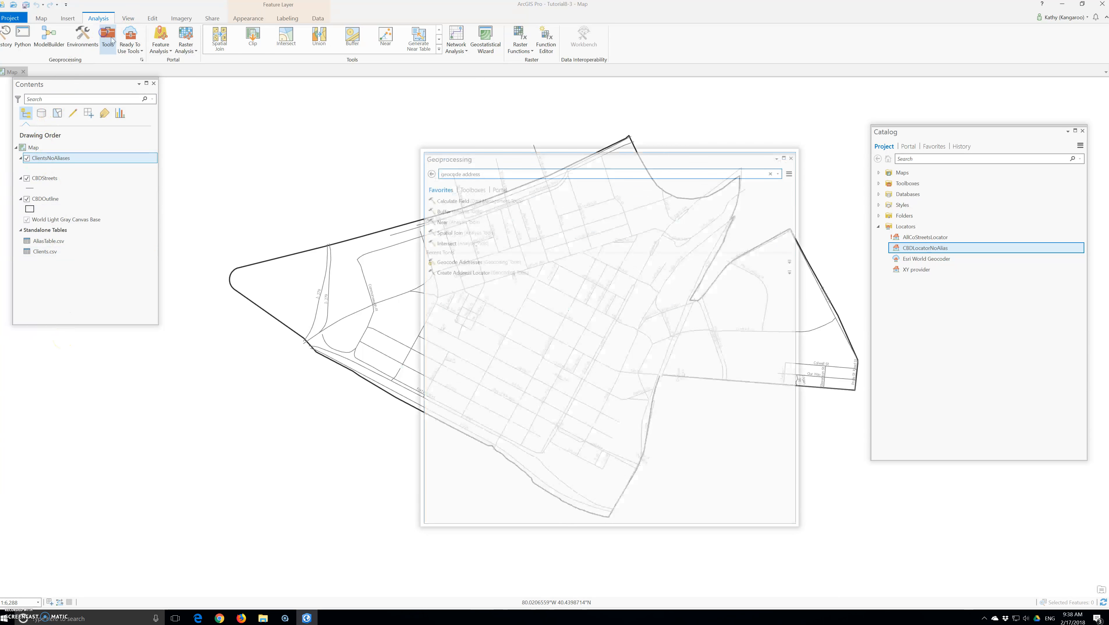
click(463, 260)
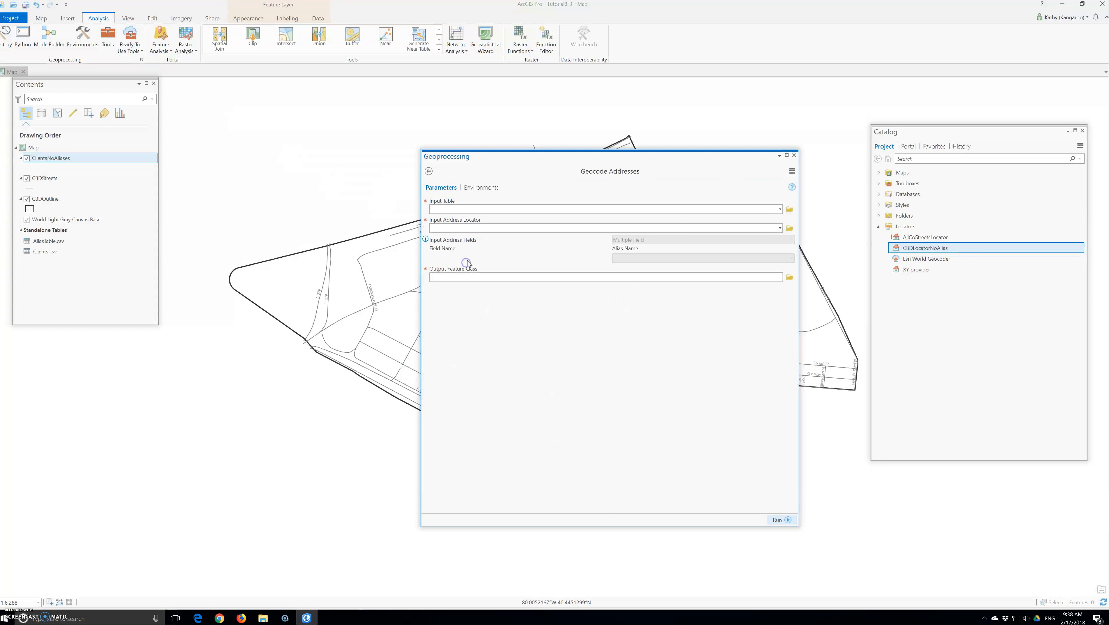
click(503, 211)
click(772, 214)
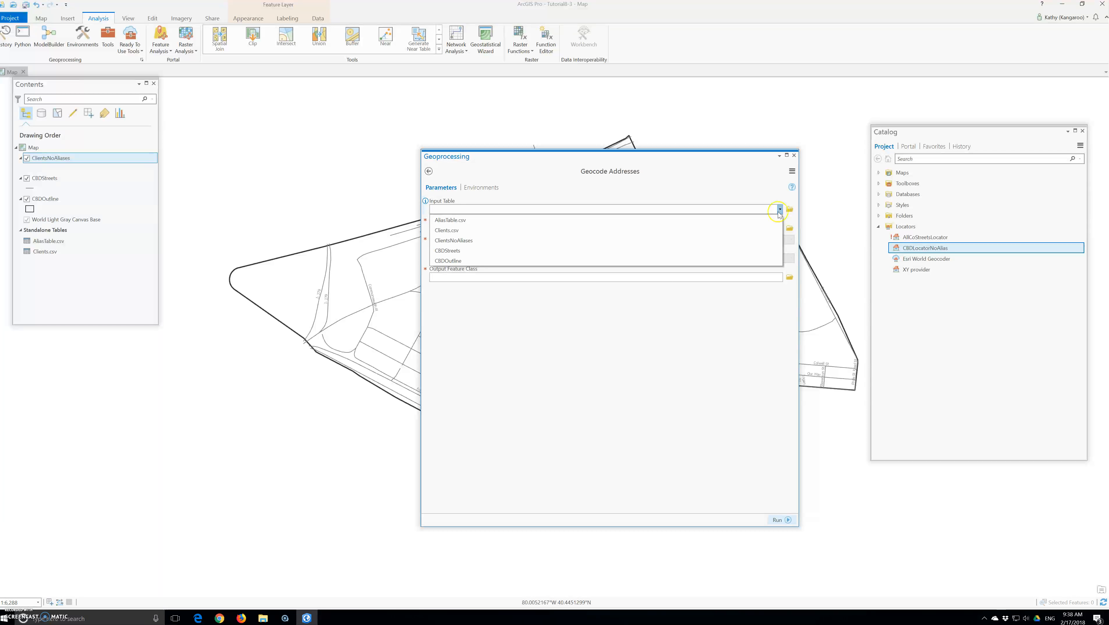
click(472, 230)
click(780, 228)
click(465, 238)
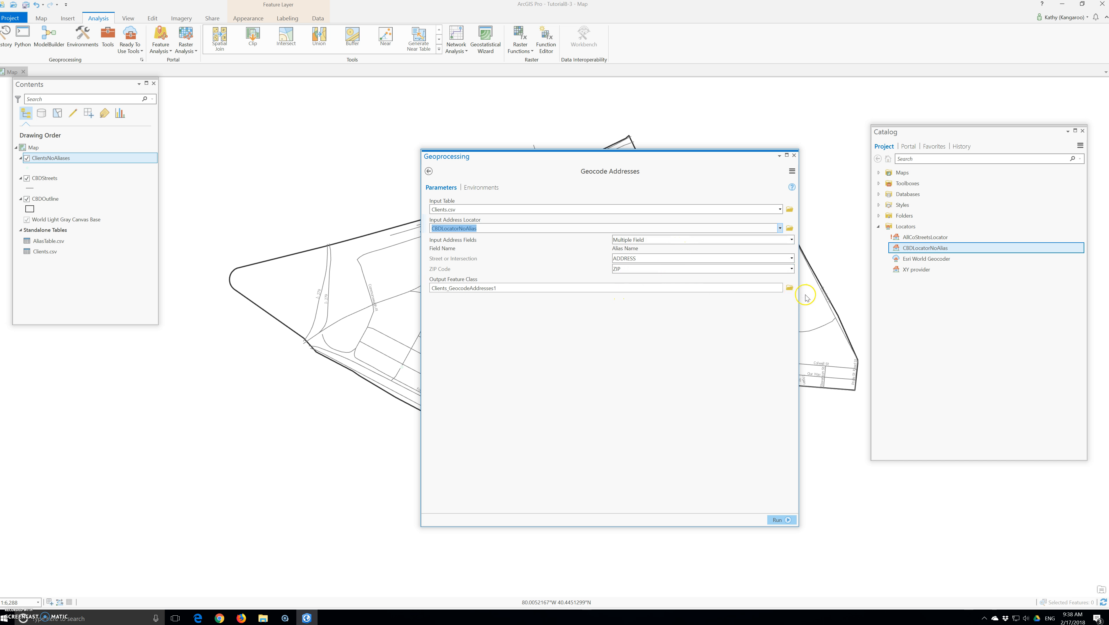
Step: Name the output feature class ClientsAliastable in the Chapter8 geodatabase, run the geocoding and close the tool
click(789, 288)
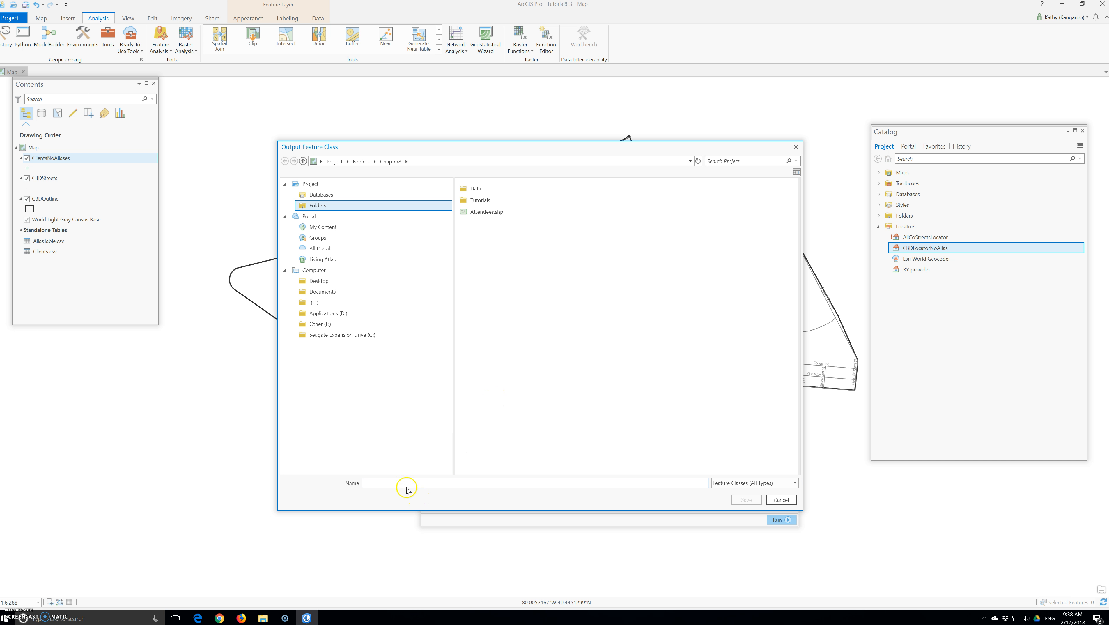
click(497, 202)
click(321, 195)
double_click(483, 189)
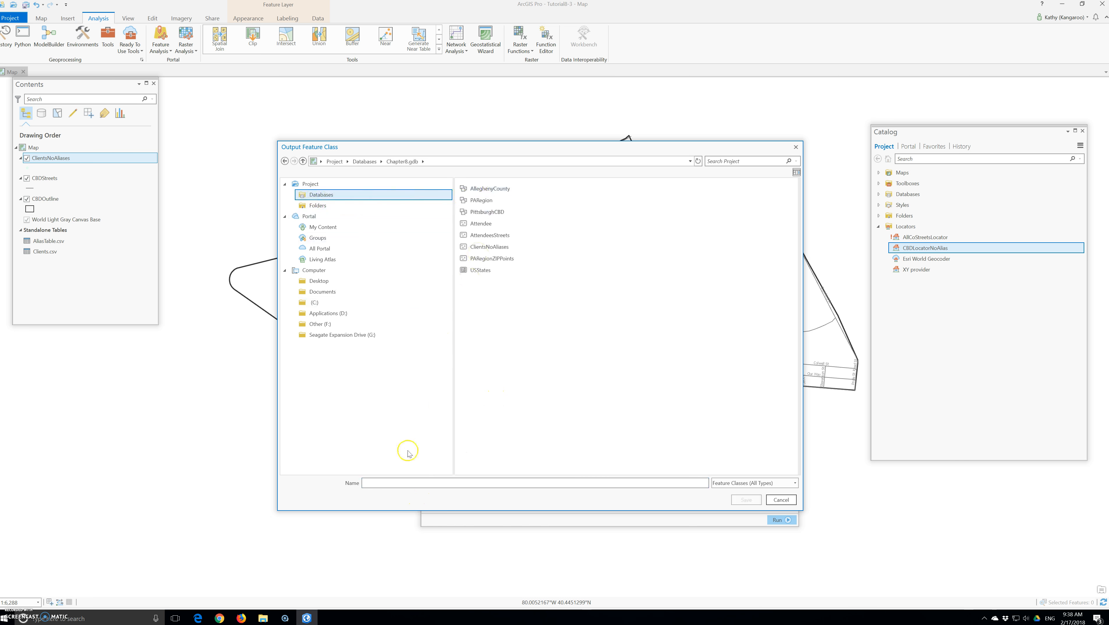
click(403, 483)
text(ClientsAliastable)
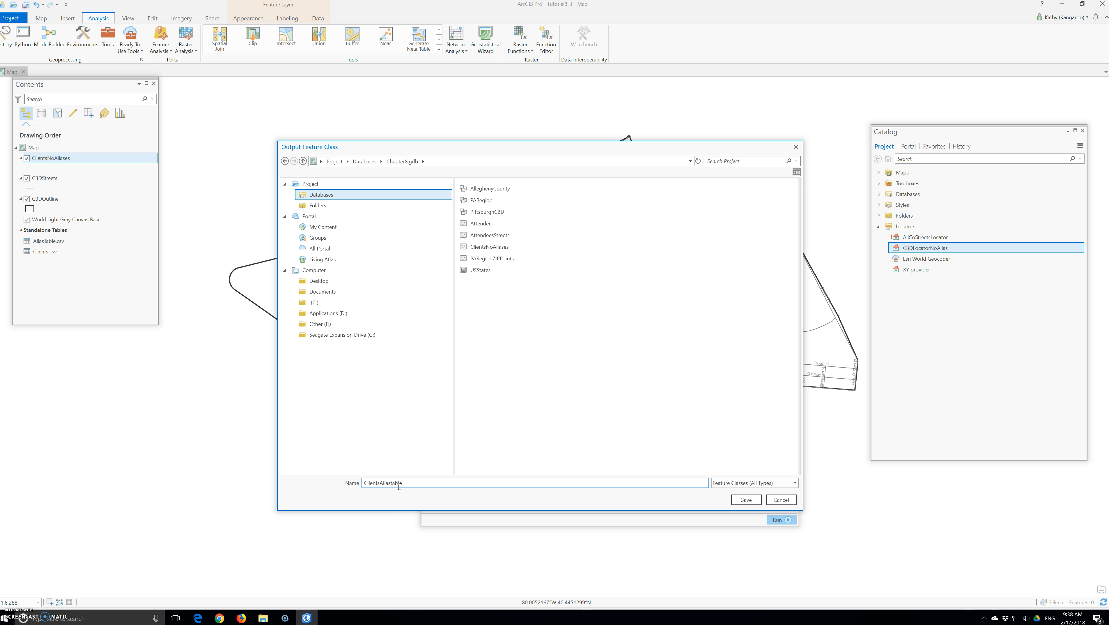
key(Return)
click(778, 519)
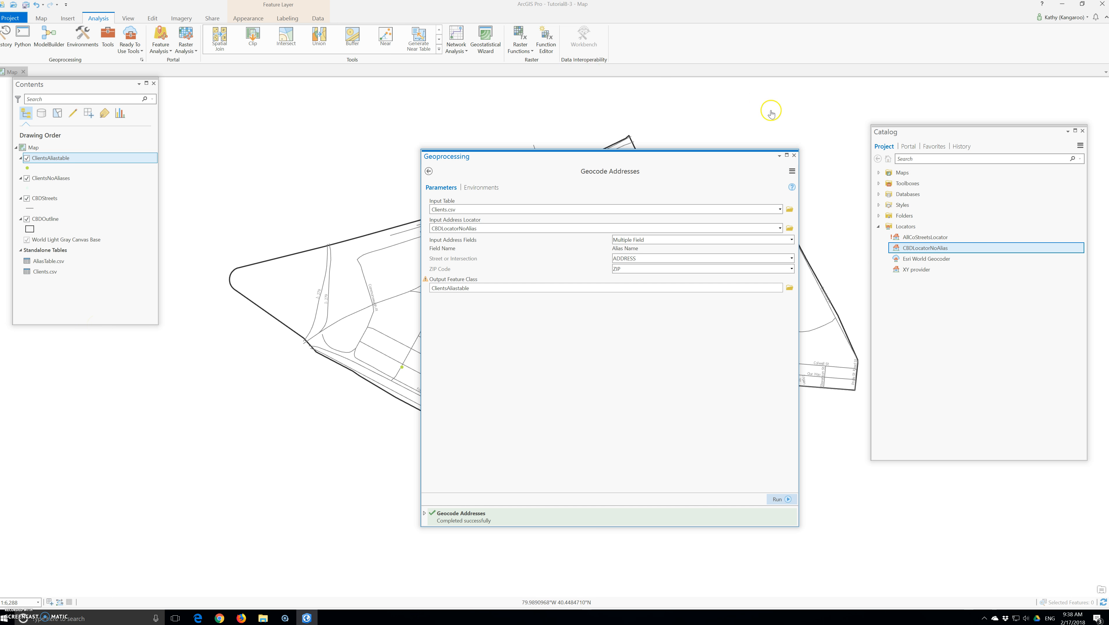
click(794, 155)
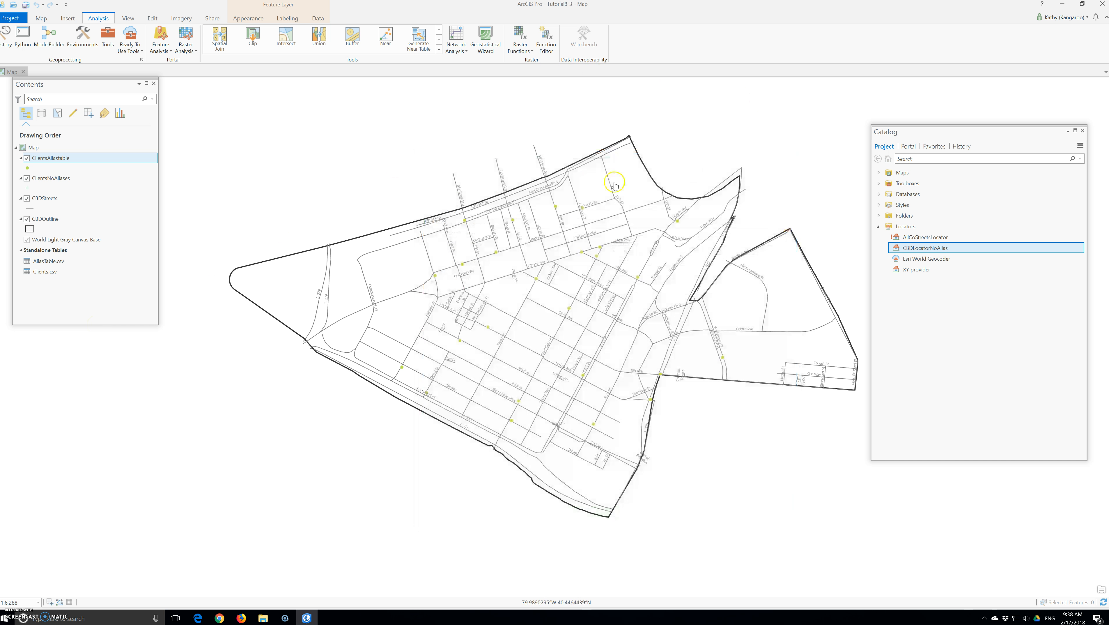
Step: Open the ClientsAliastable attribute table, enlarge it and review the match status and scores of its records
right_click(38, 158)
click(68, 198)
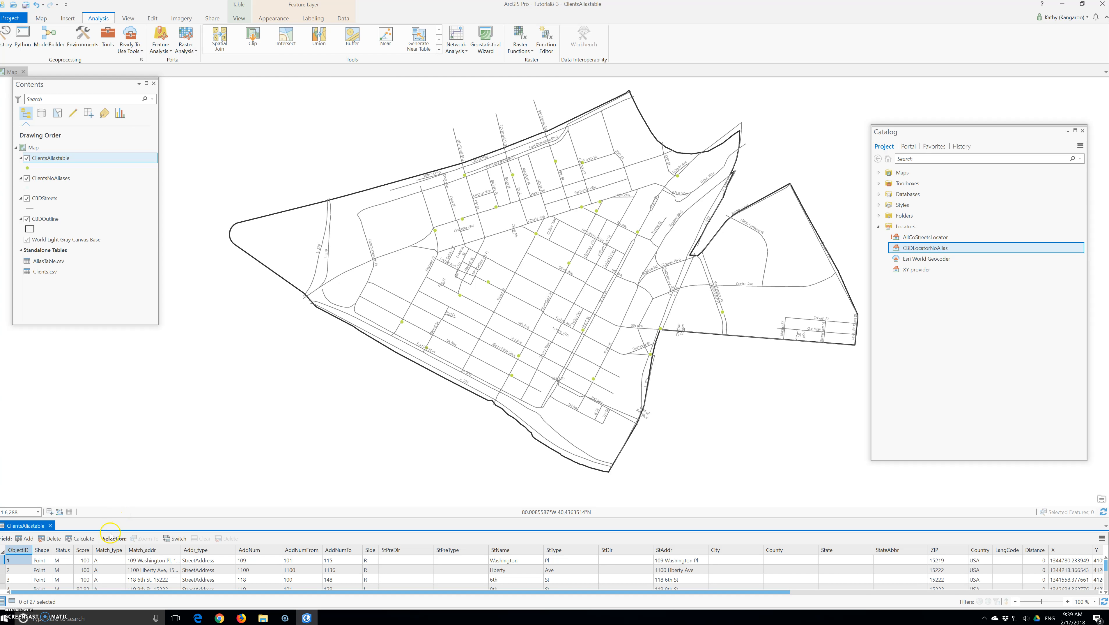
drag(128, 518, 140, 387)
scroll(174, 551, down, 2)
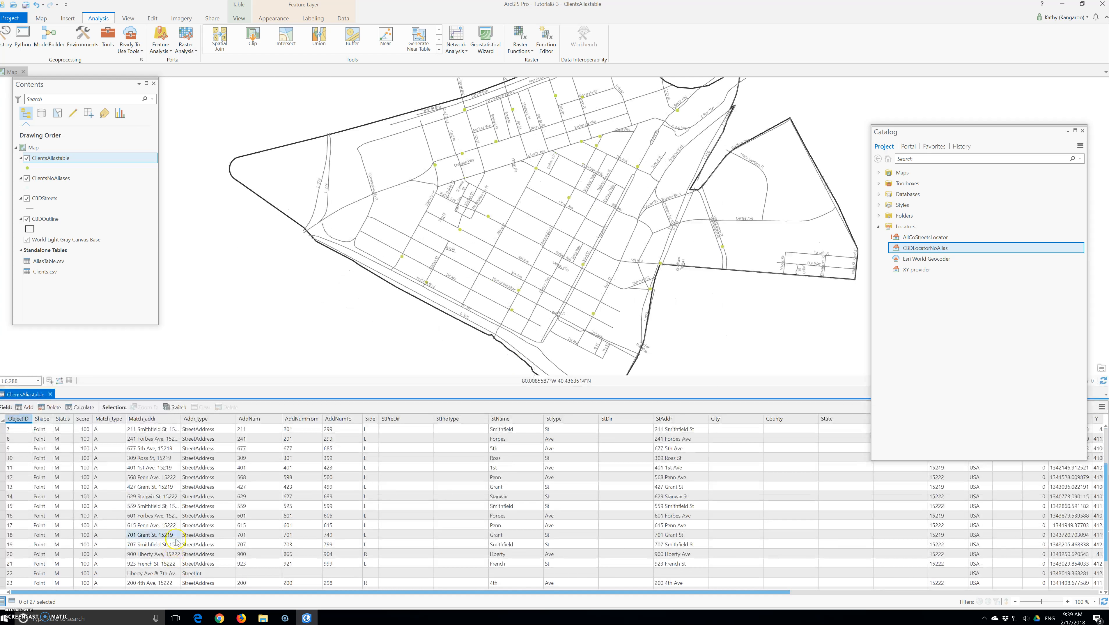
Step: Open Rematch Addresses for ClientsAliastable, examine each record's match candidates through to Two PPG Place, and close it
right_click(41, 160)
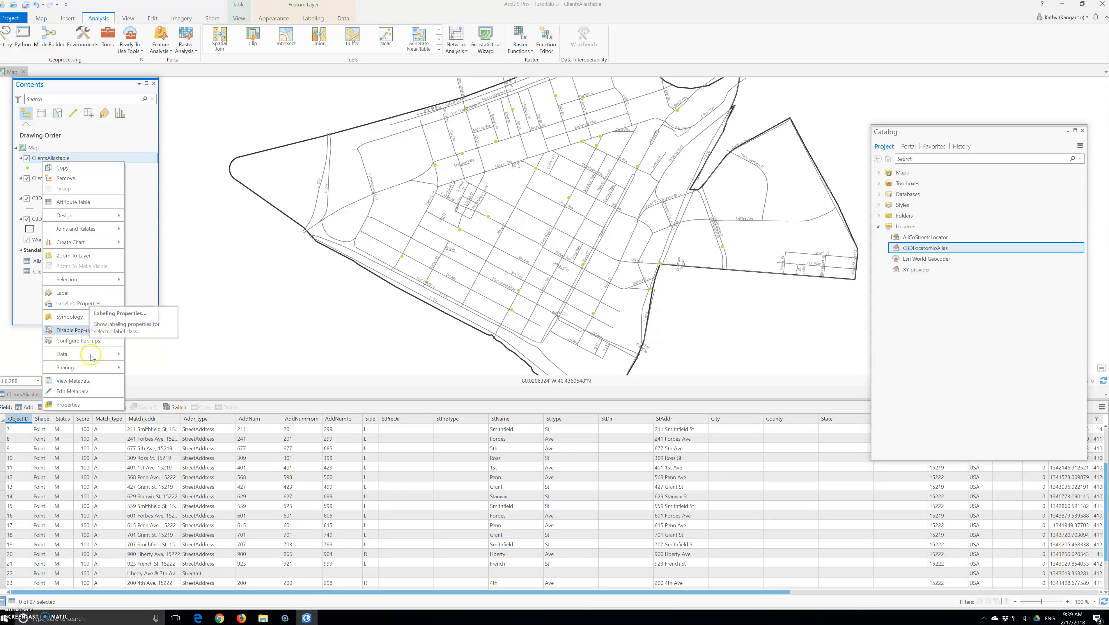
mouse_move(92, 359)
click(171, 381)
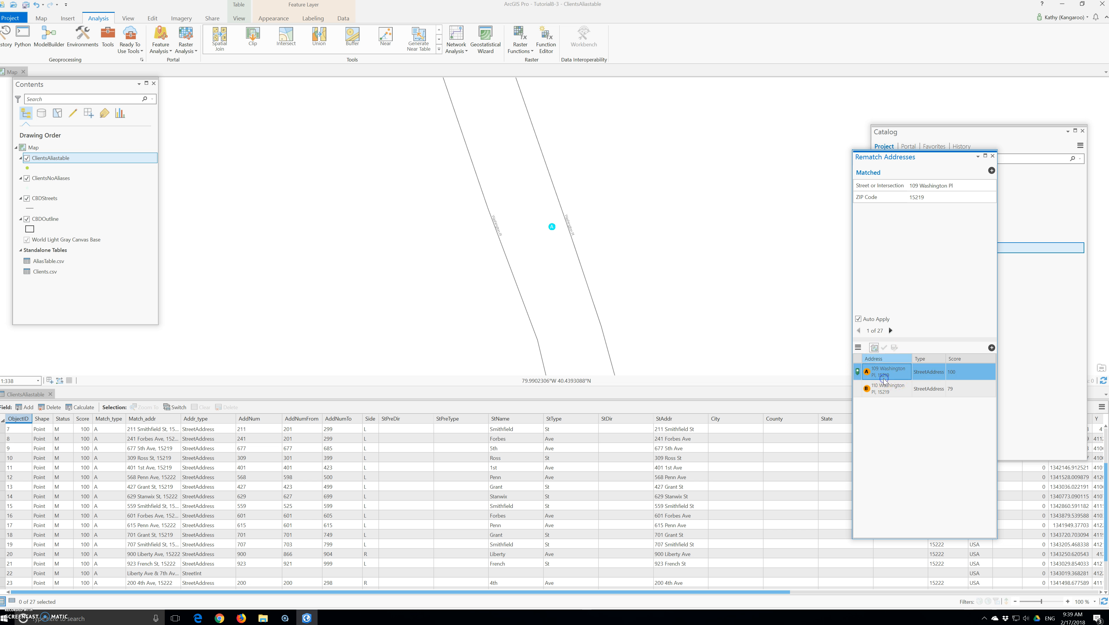
click(890, 361)
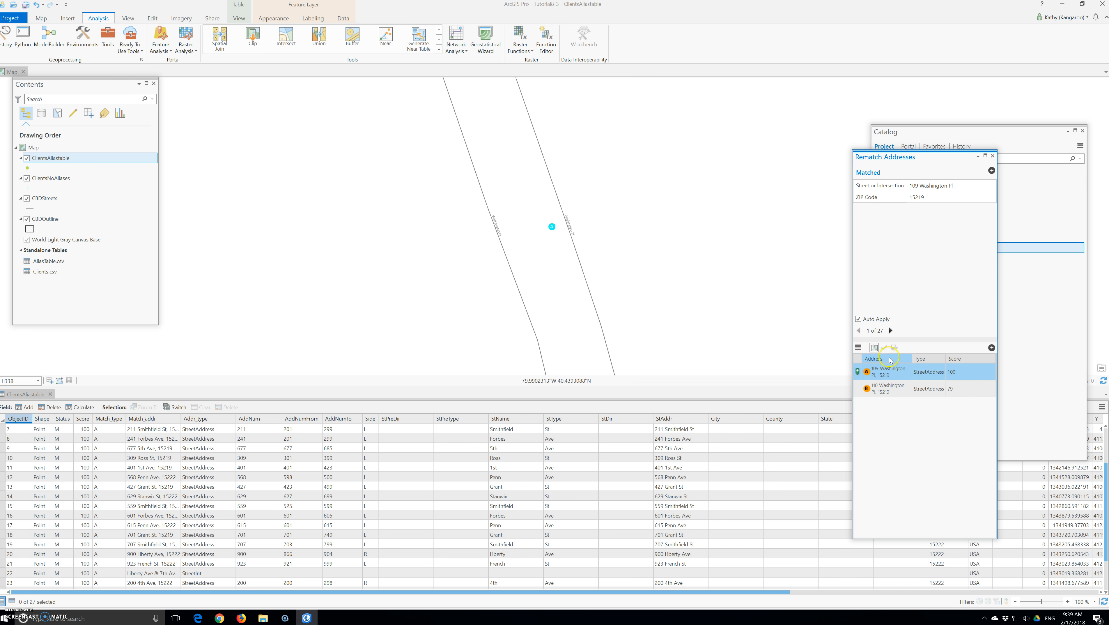
click(890, 331)
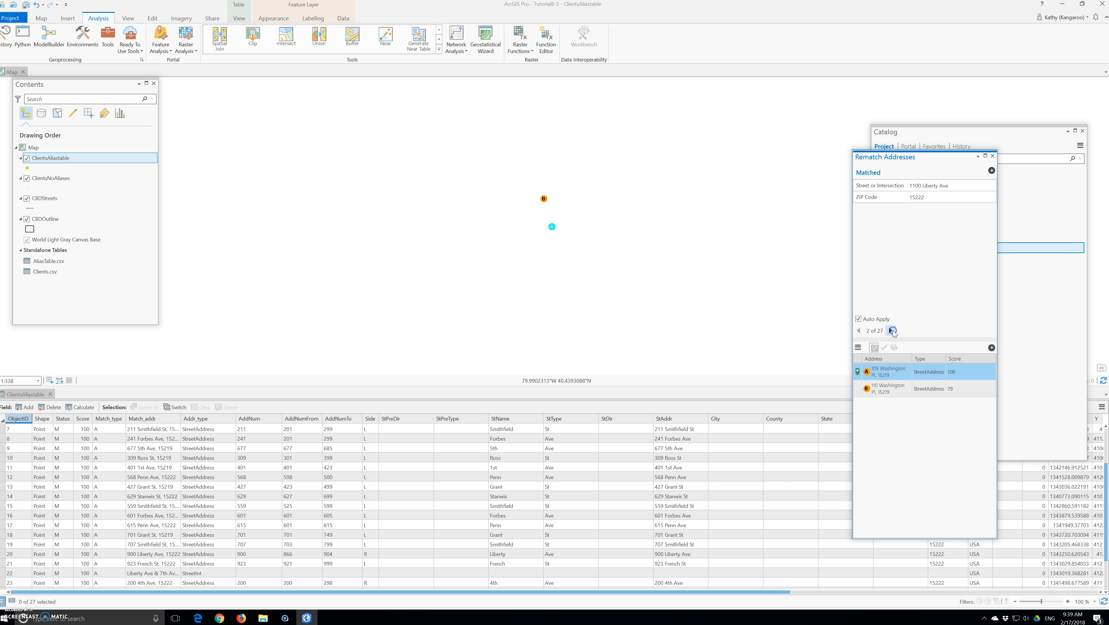
click(891, 330)
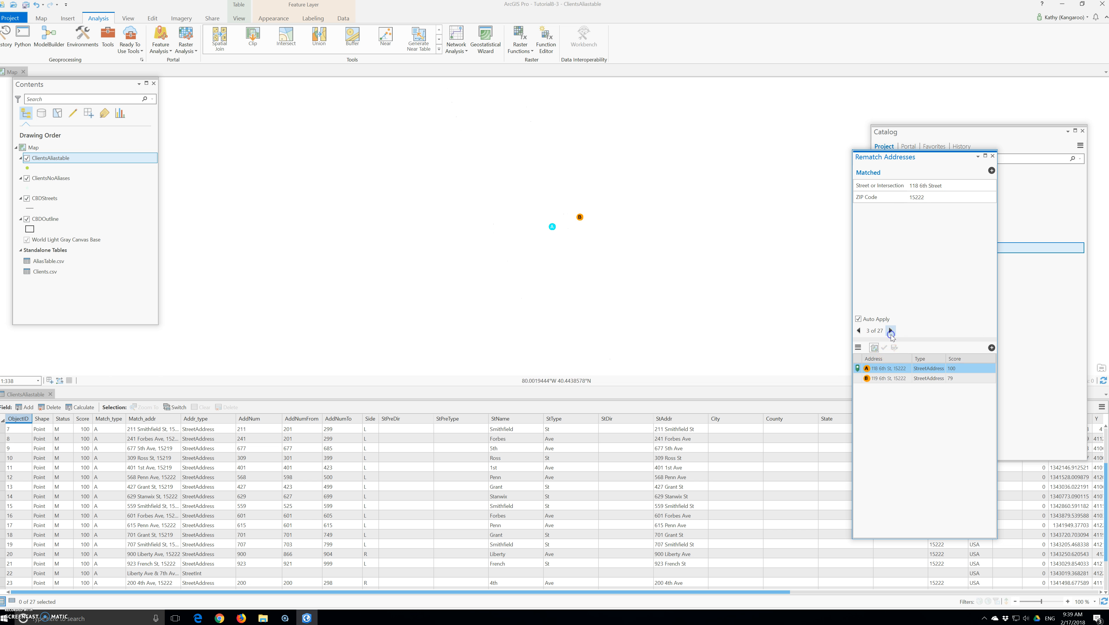
click(891, 330)
click(890, 331)
click(890, 330)
click(890, 330)
click(890, 330)
click(890, 330)
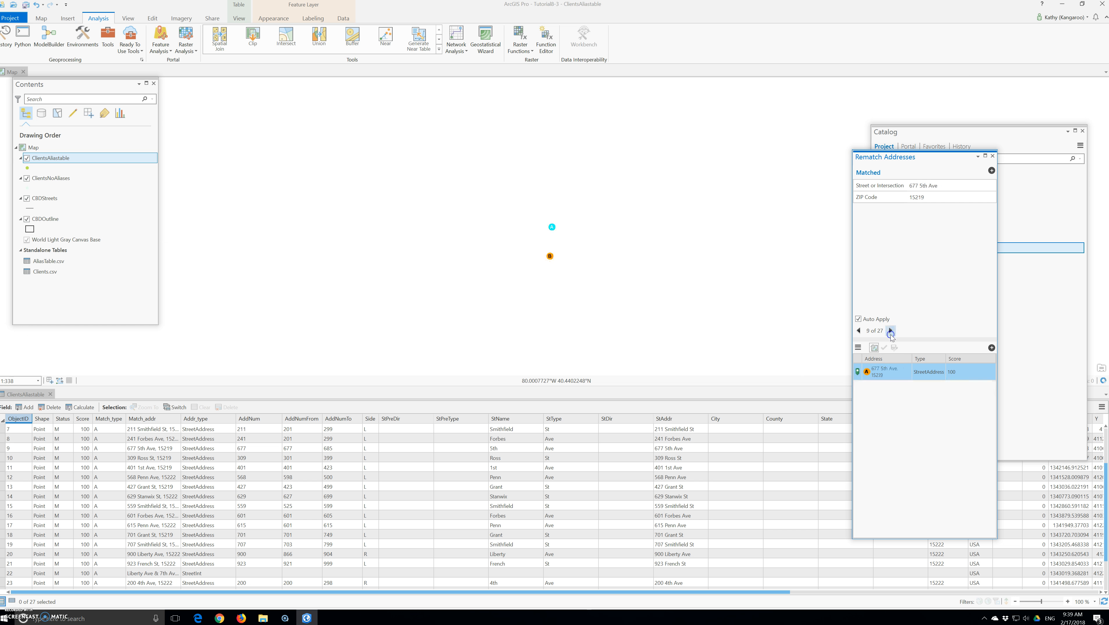
click(890, 331)
click(890, 331)
click(890, 330)
click(890, 334)
click(890, 333)
click(890, 333)
click(891, 334)
click(890, 335)
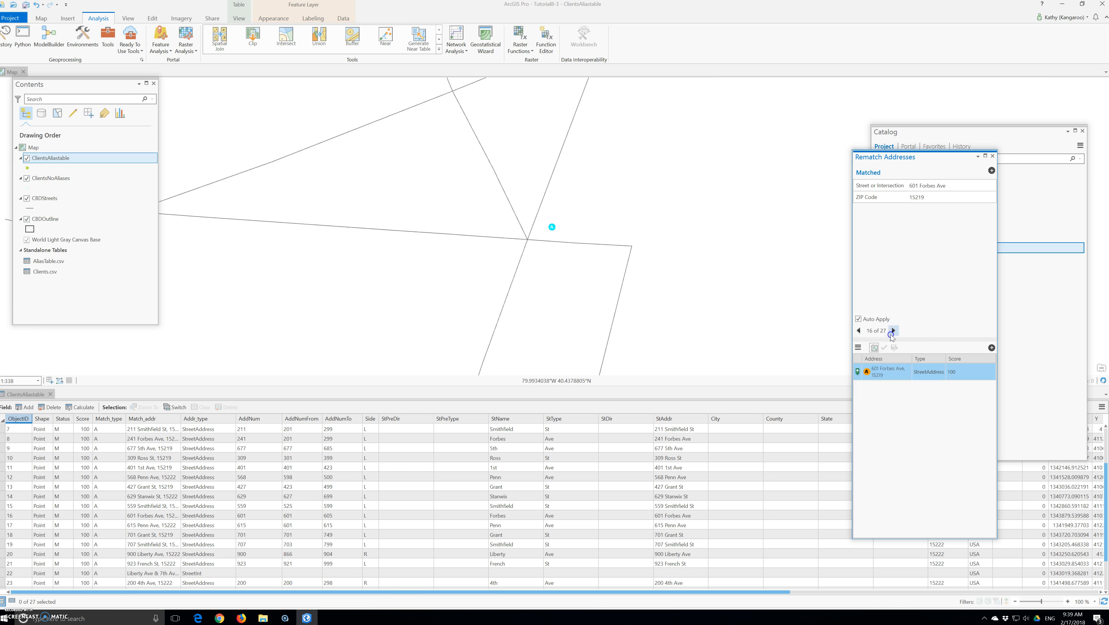
click(890, 334)
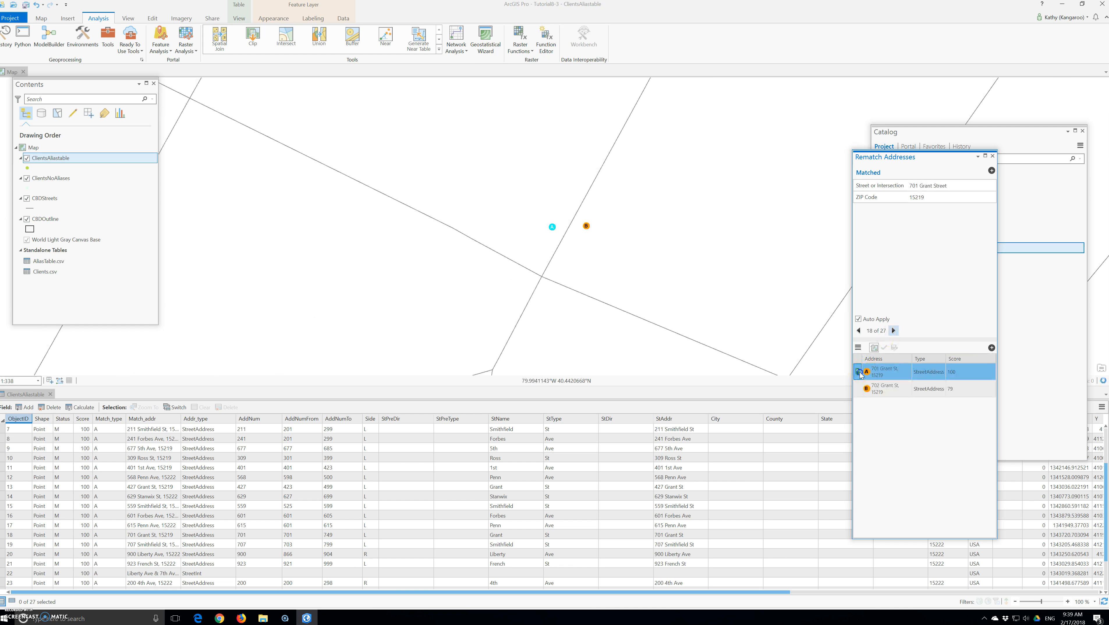
click(893, 331)
click(892, 331)
click(892, 332)
click(892, 332)
click(892, 331)
click(893, 332)
click(892, 331)
click(892, 331)
click(892, 331)
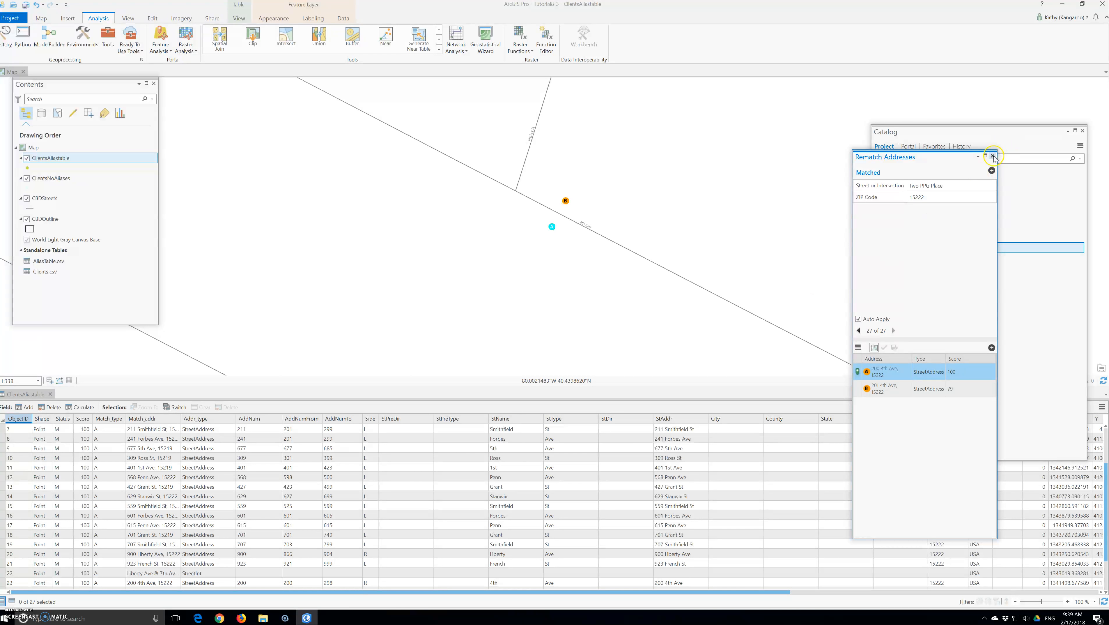
click(992, 156)
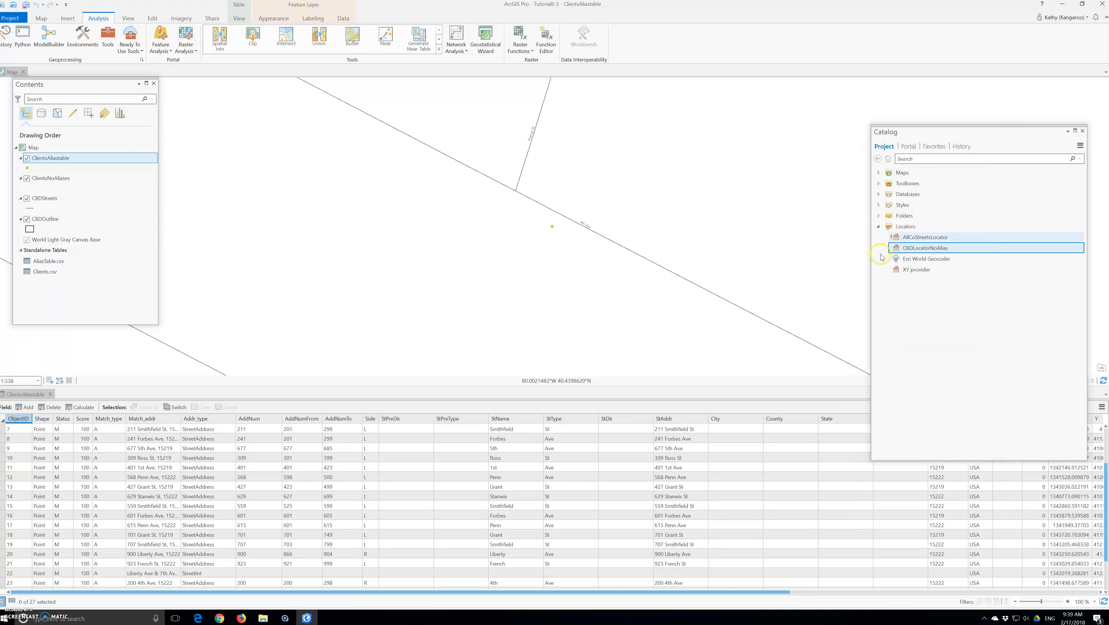
Step: Save the project
click(10, 18)
click(13, 73)
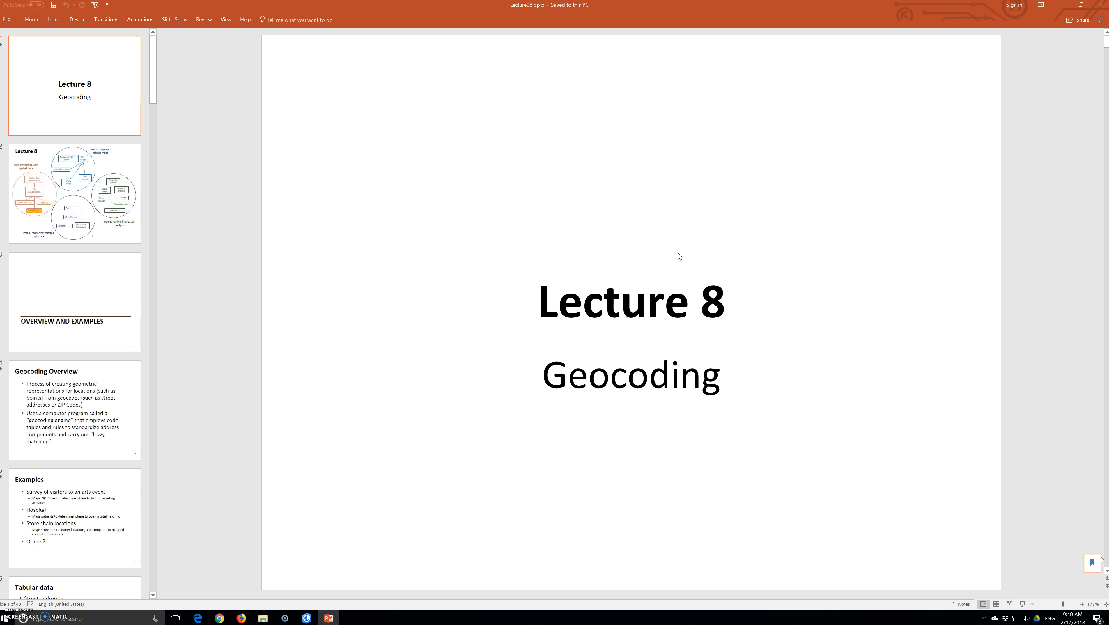
Step: Switch to the Lecture08.pptx presentation in PowerPoint and show the second slide, the Lecture 8 course overview
click(99, 186)
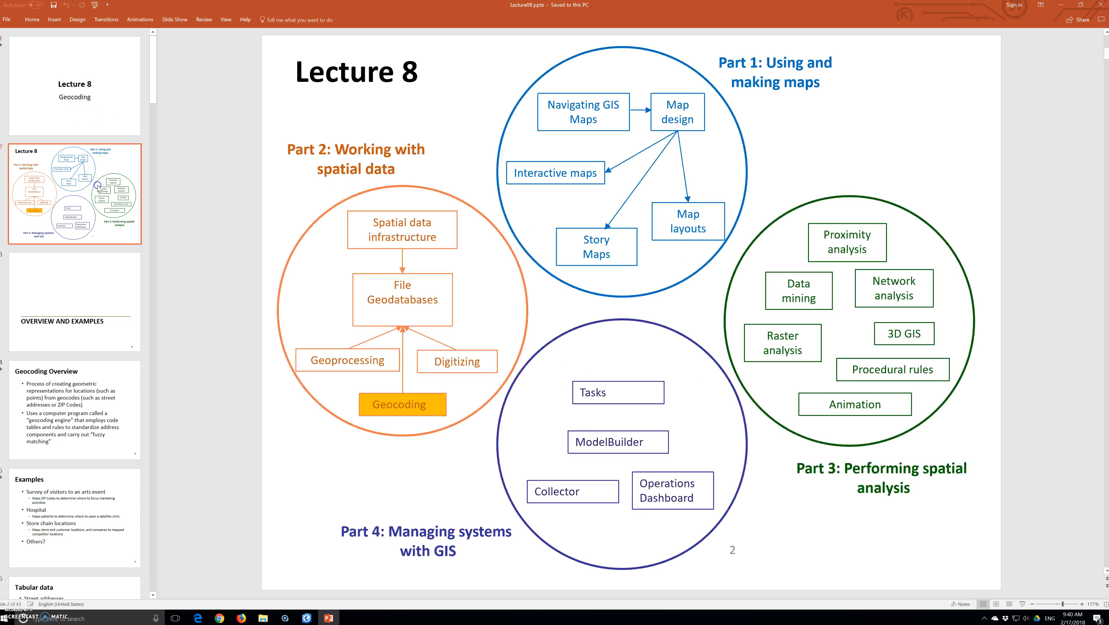